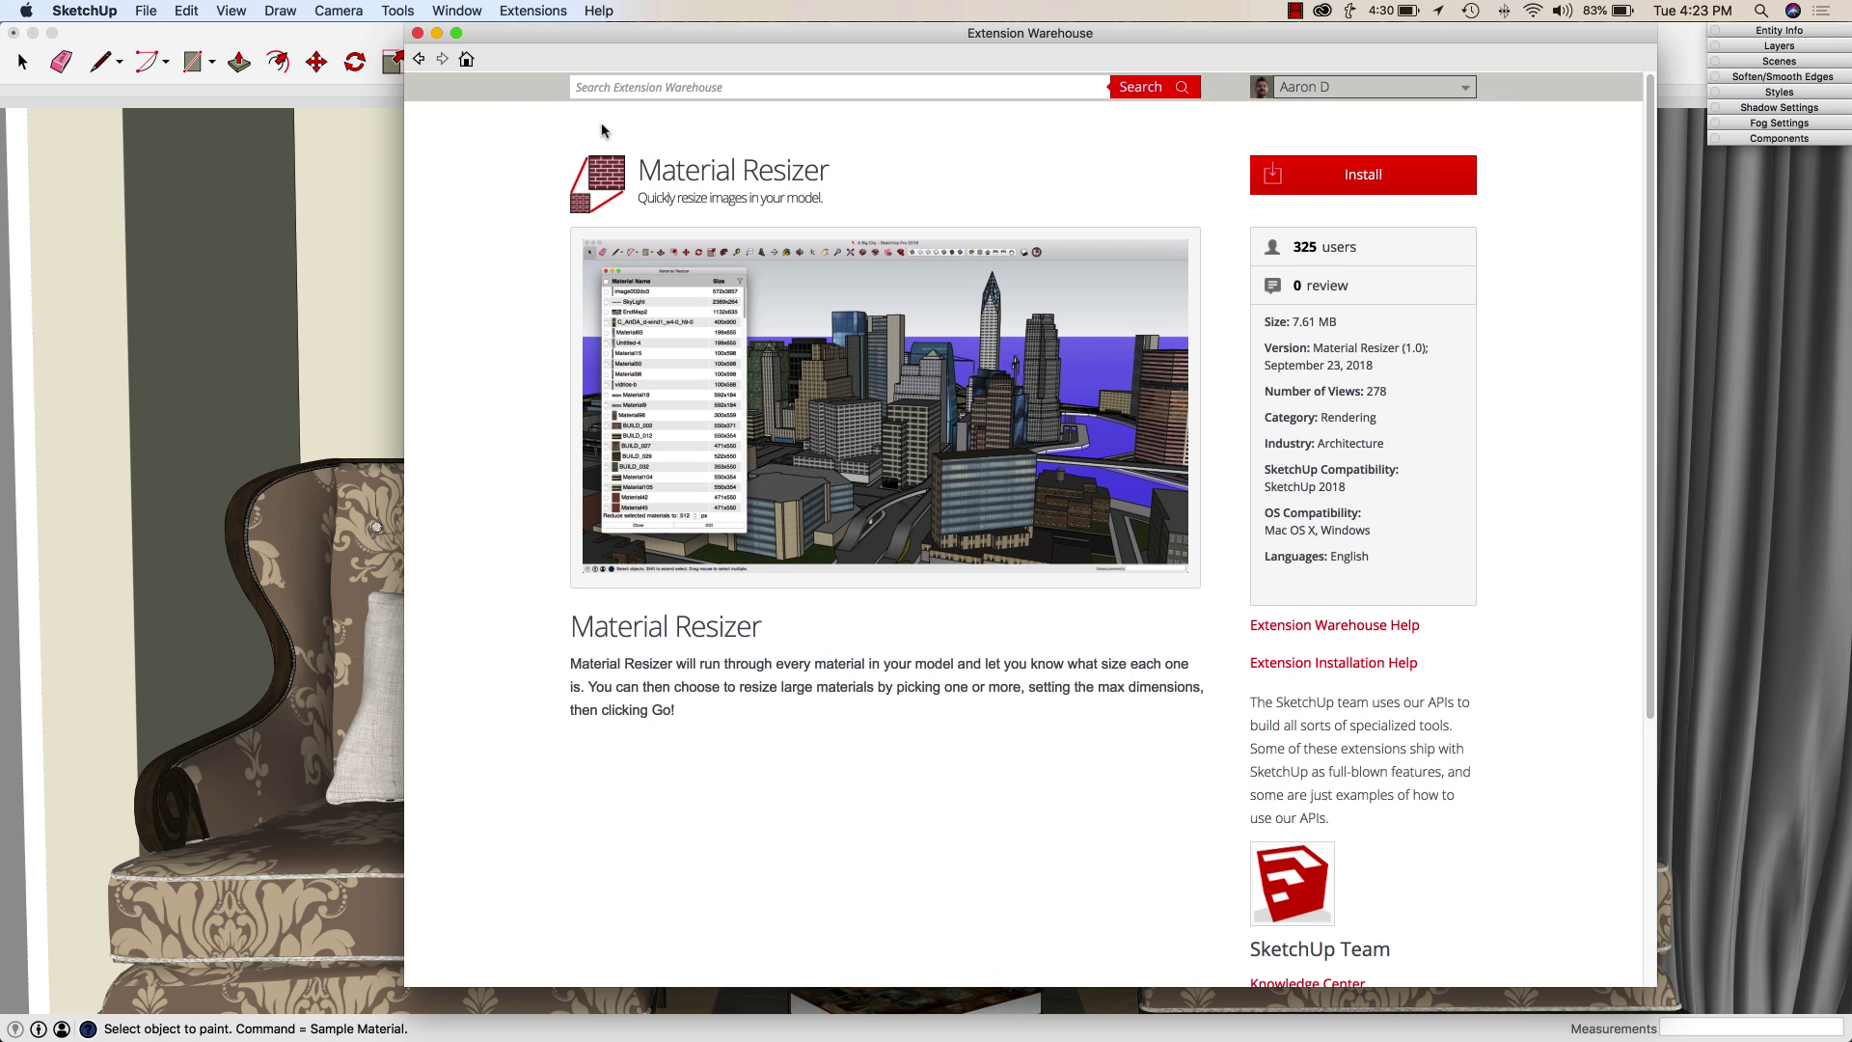
{"action": "left_click", "coordinate": [417, 33]}
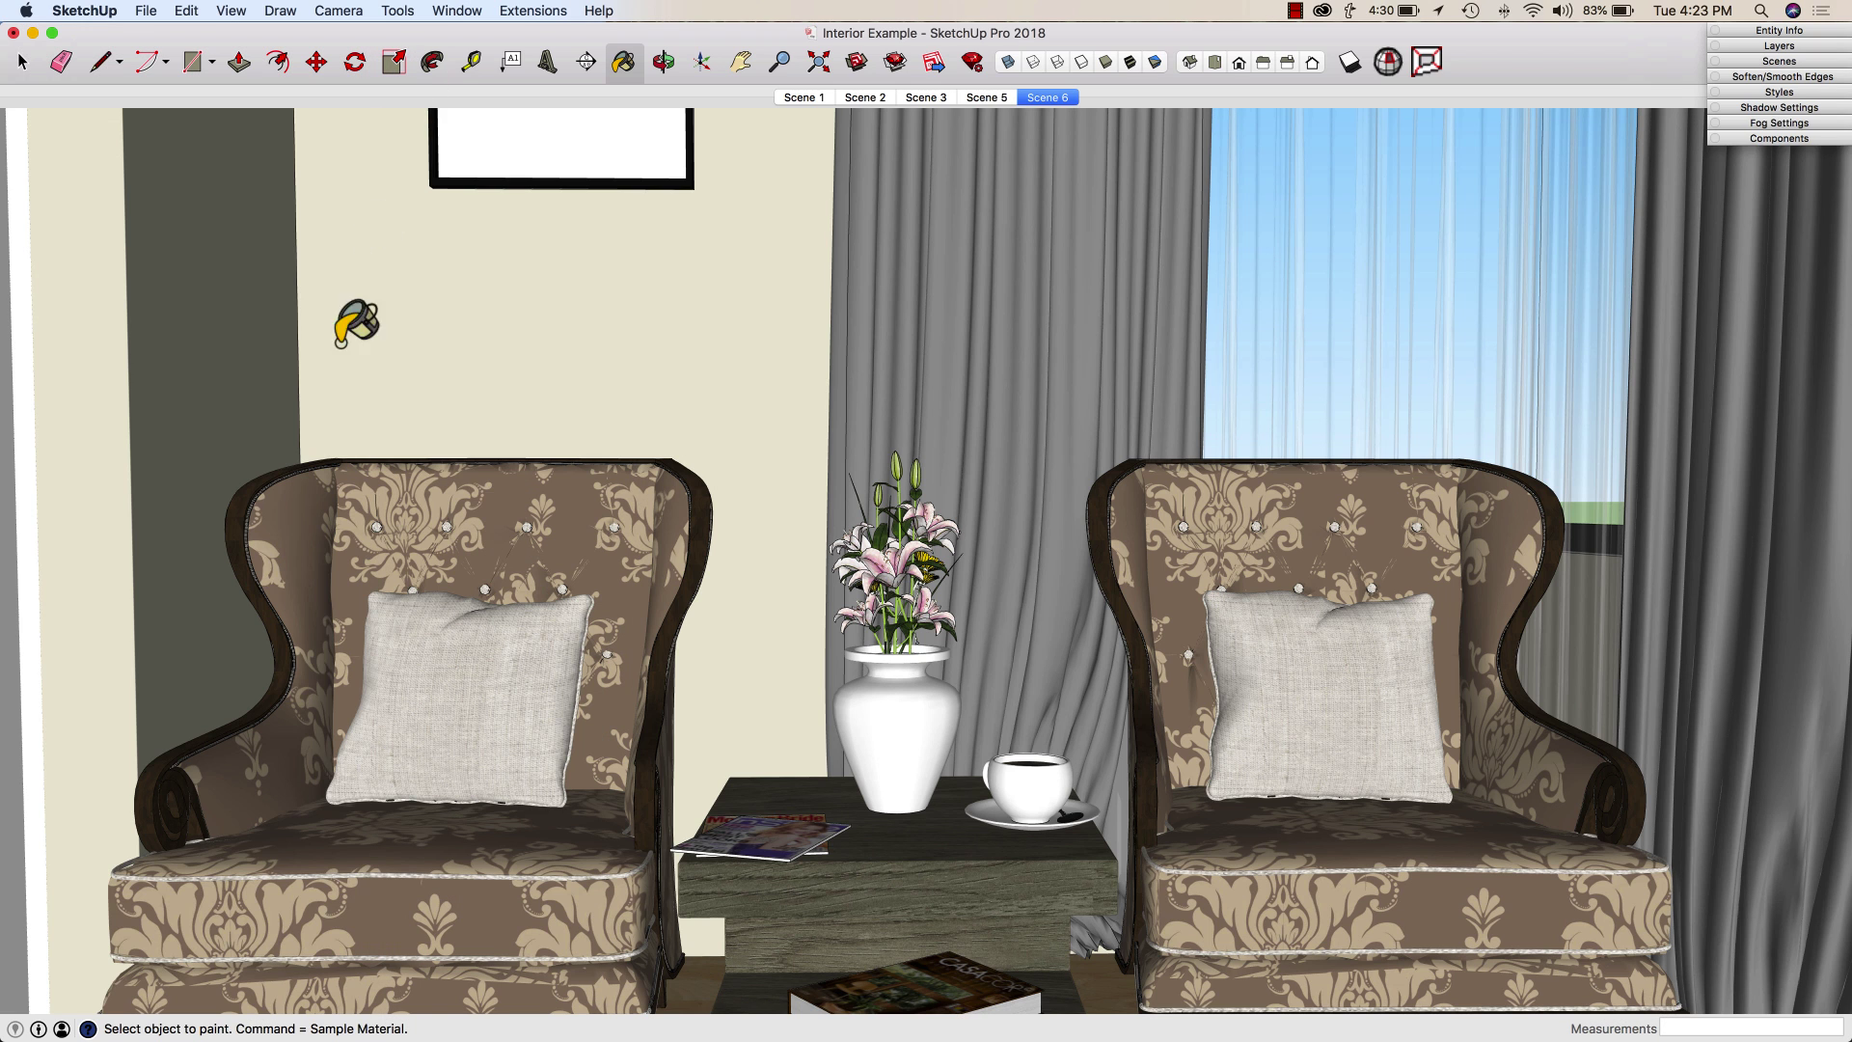
{"action": "key", "text": "space"}
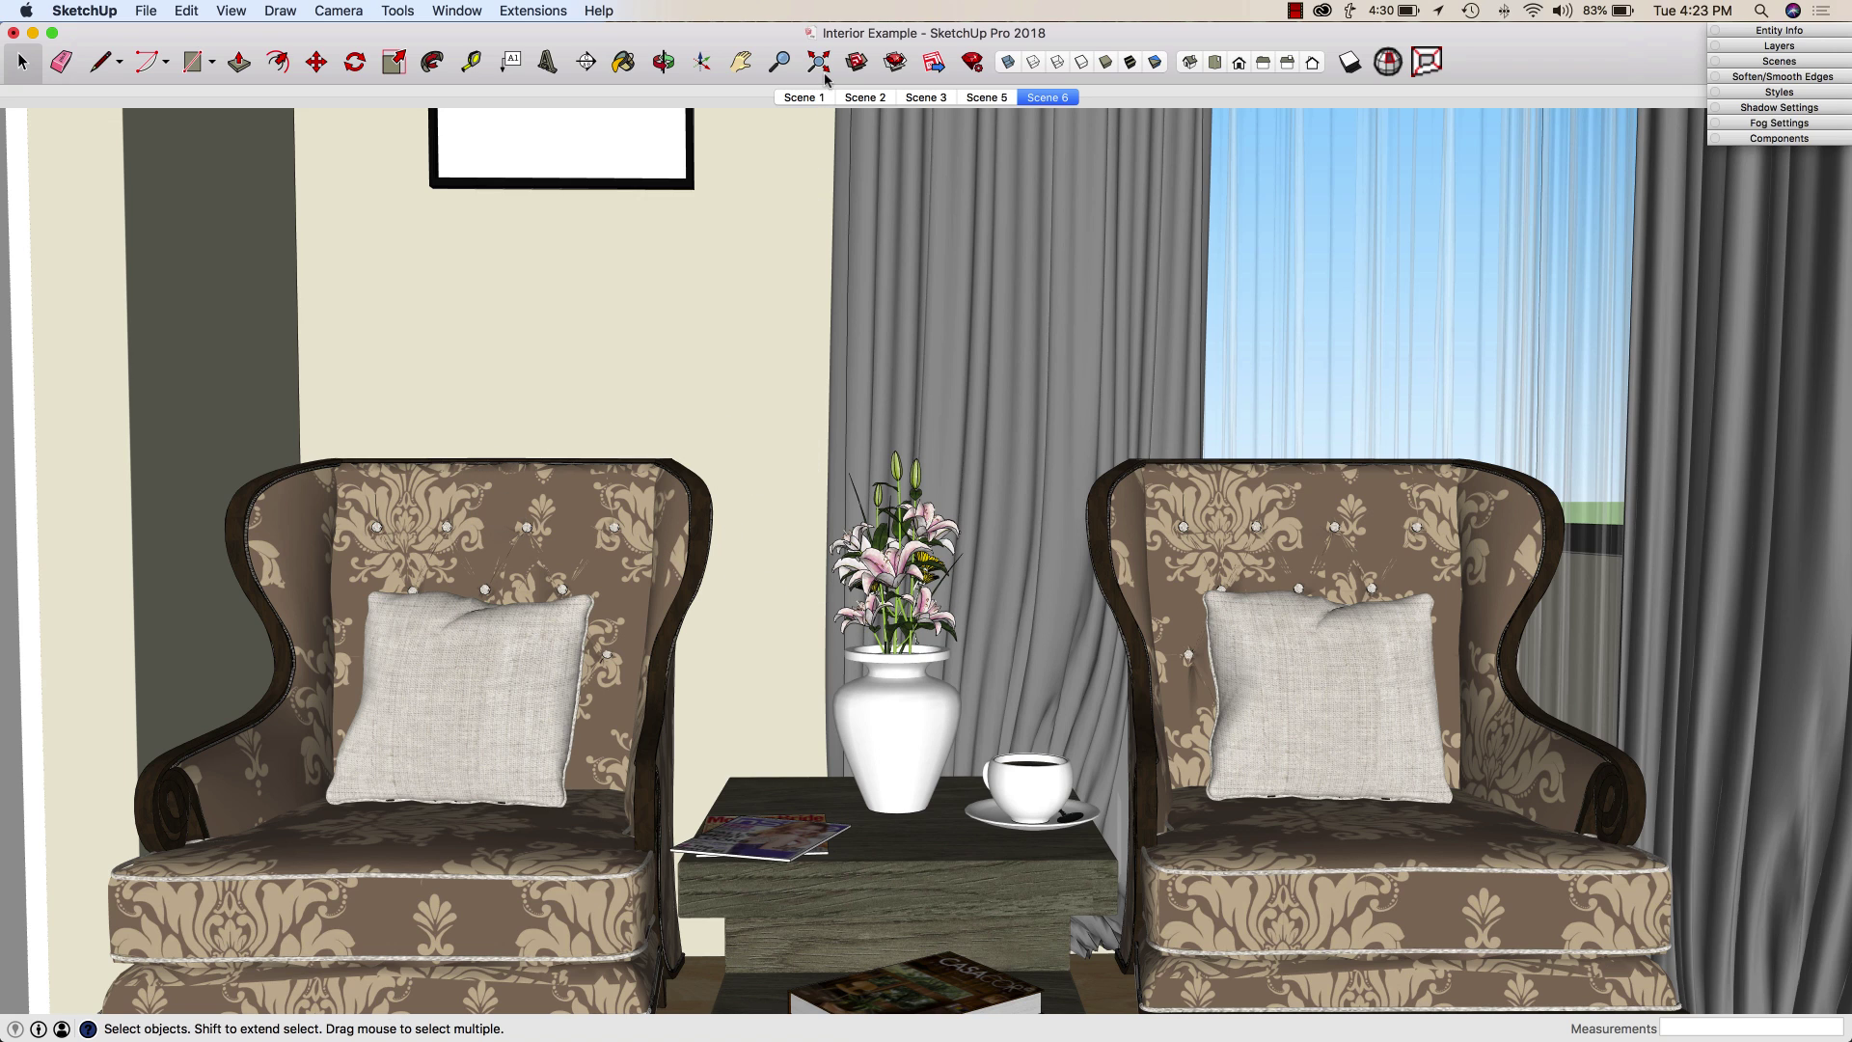
{"action": "left_click", "coordinate": [801, 99]}
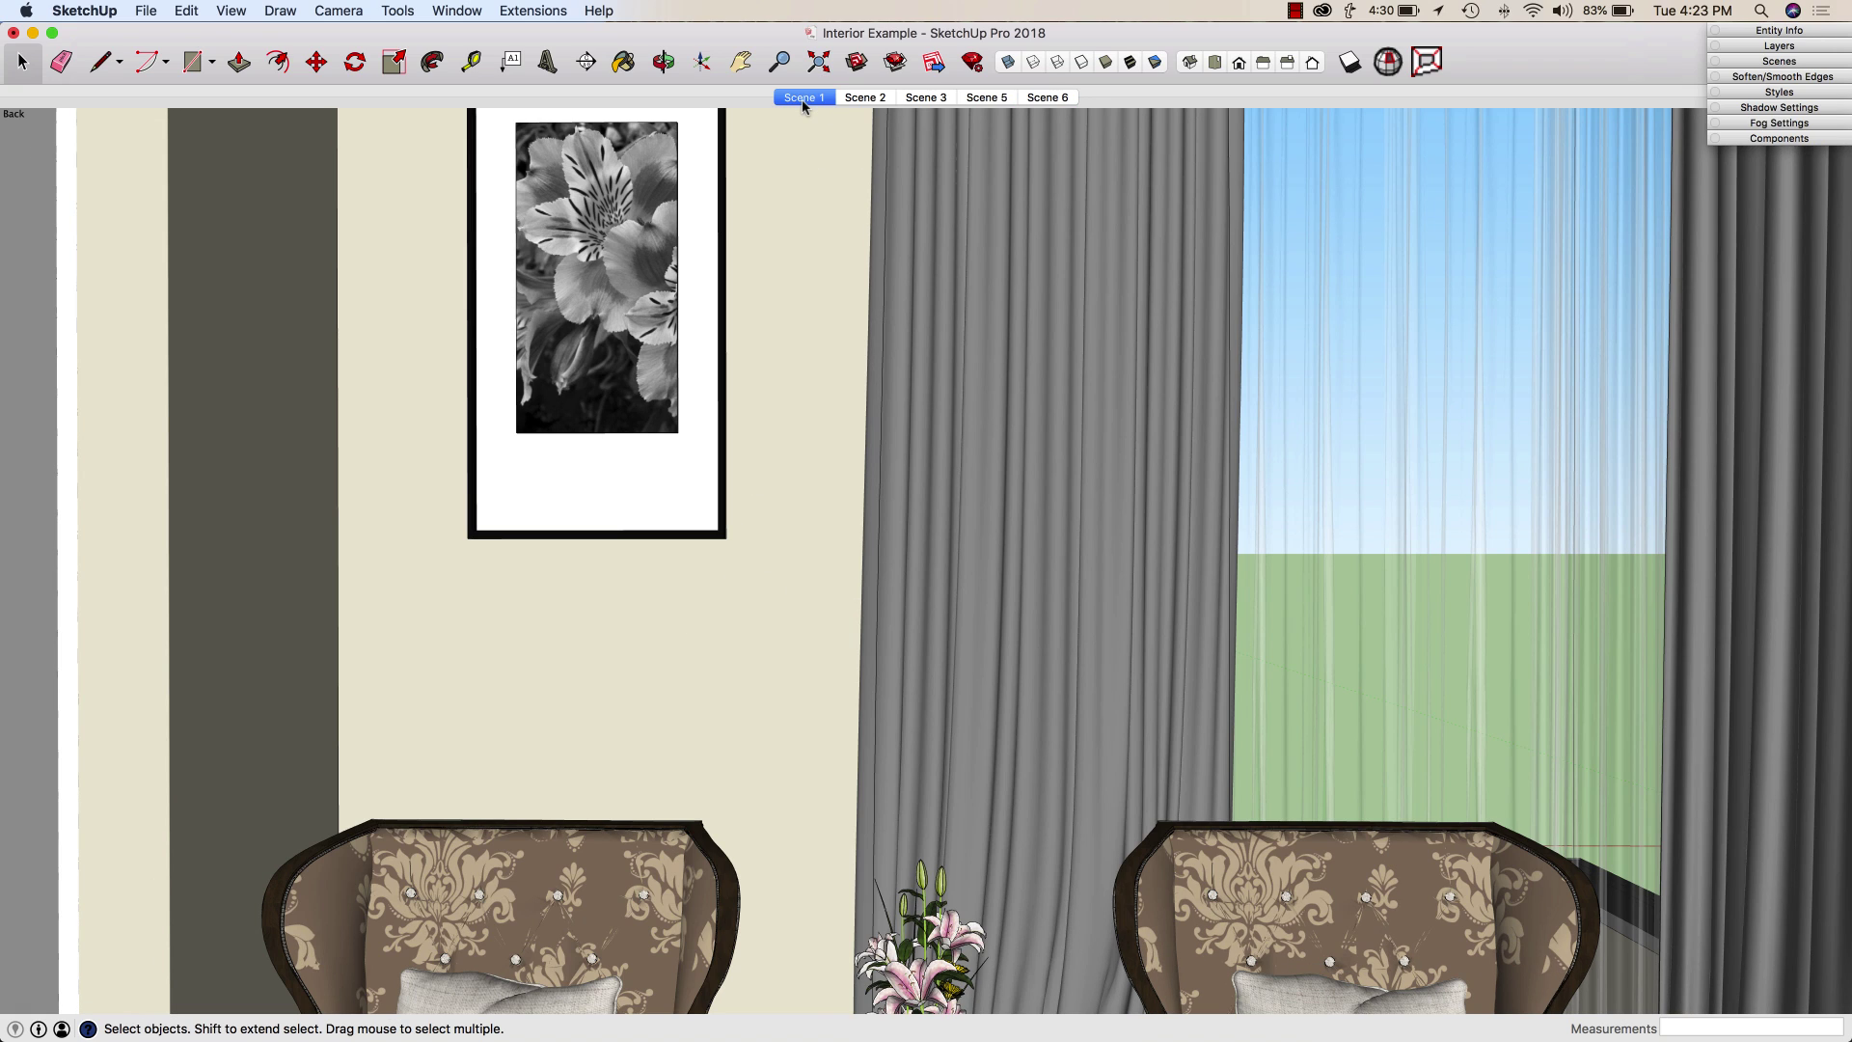
{"action": "left_click", "coordinate": [865, 98]}
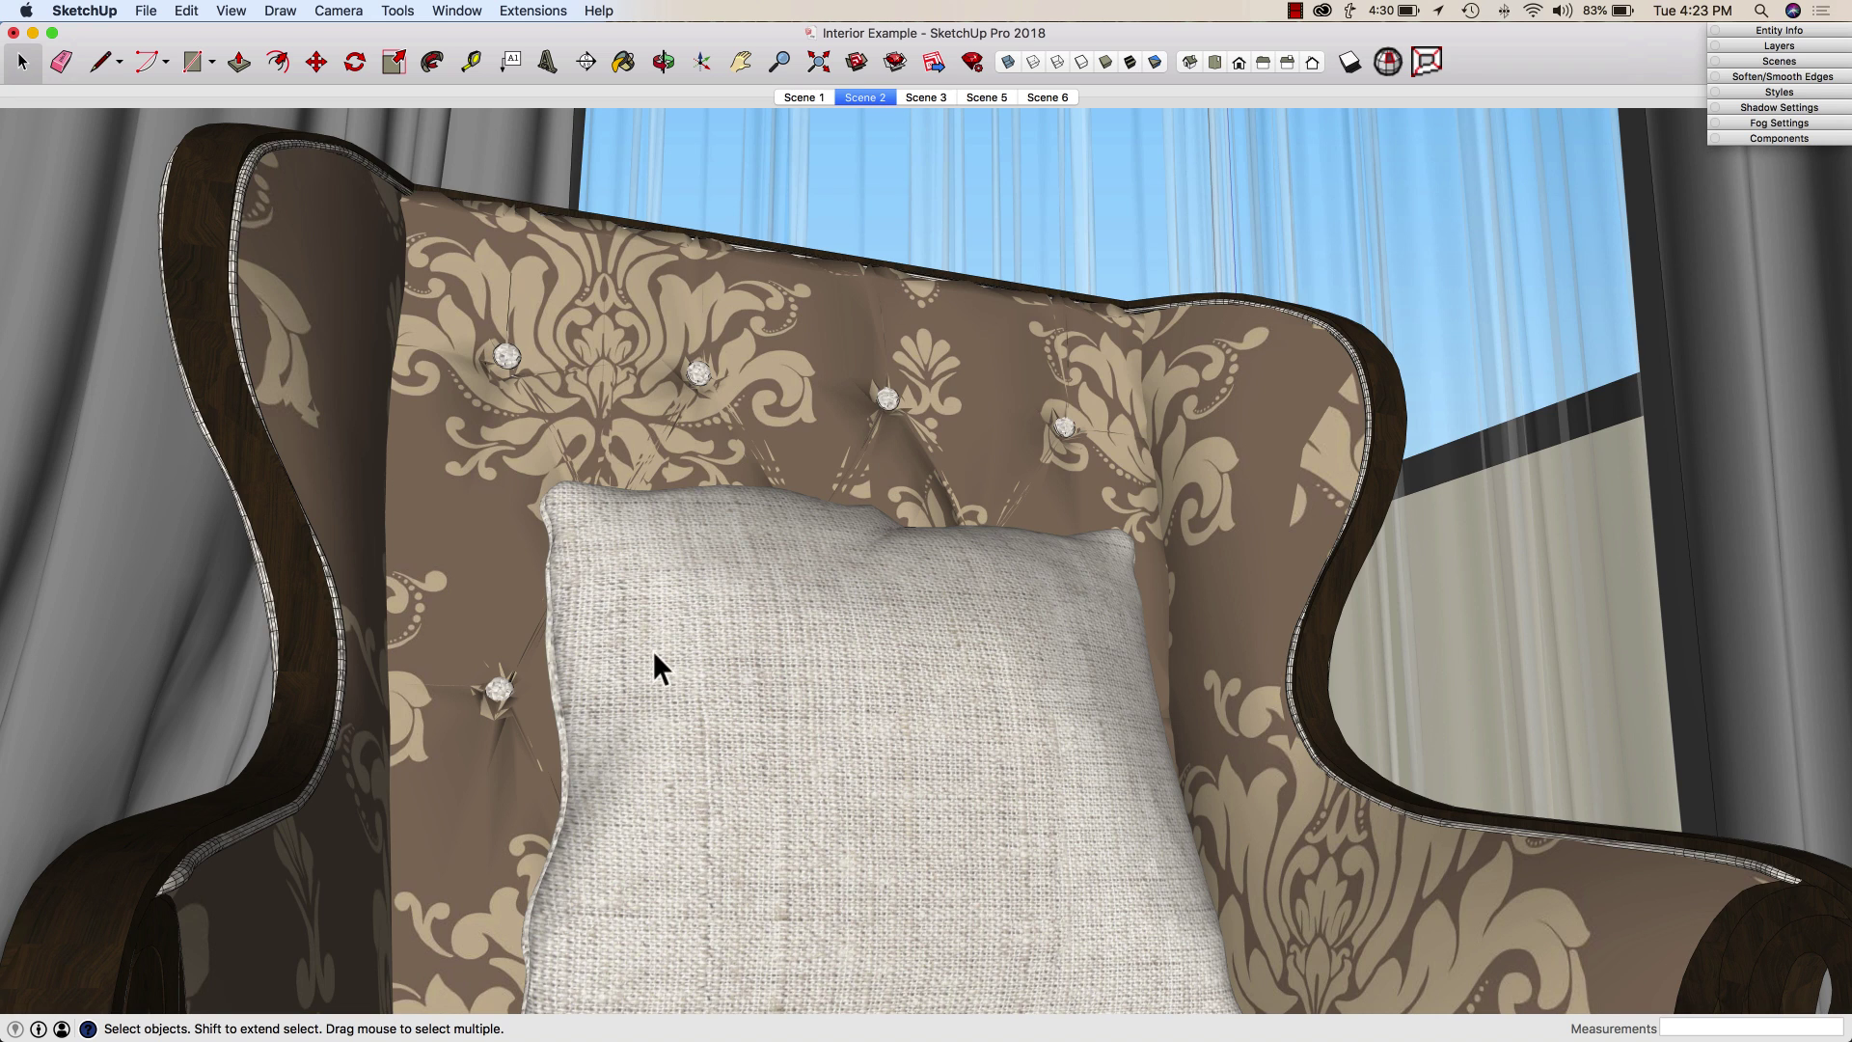
{"action": "left_click", "coordinate": [922, 100]}
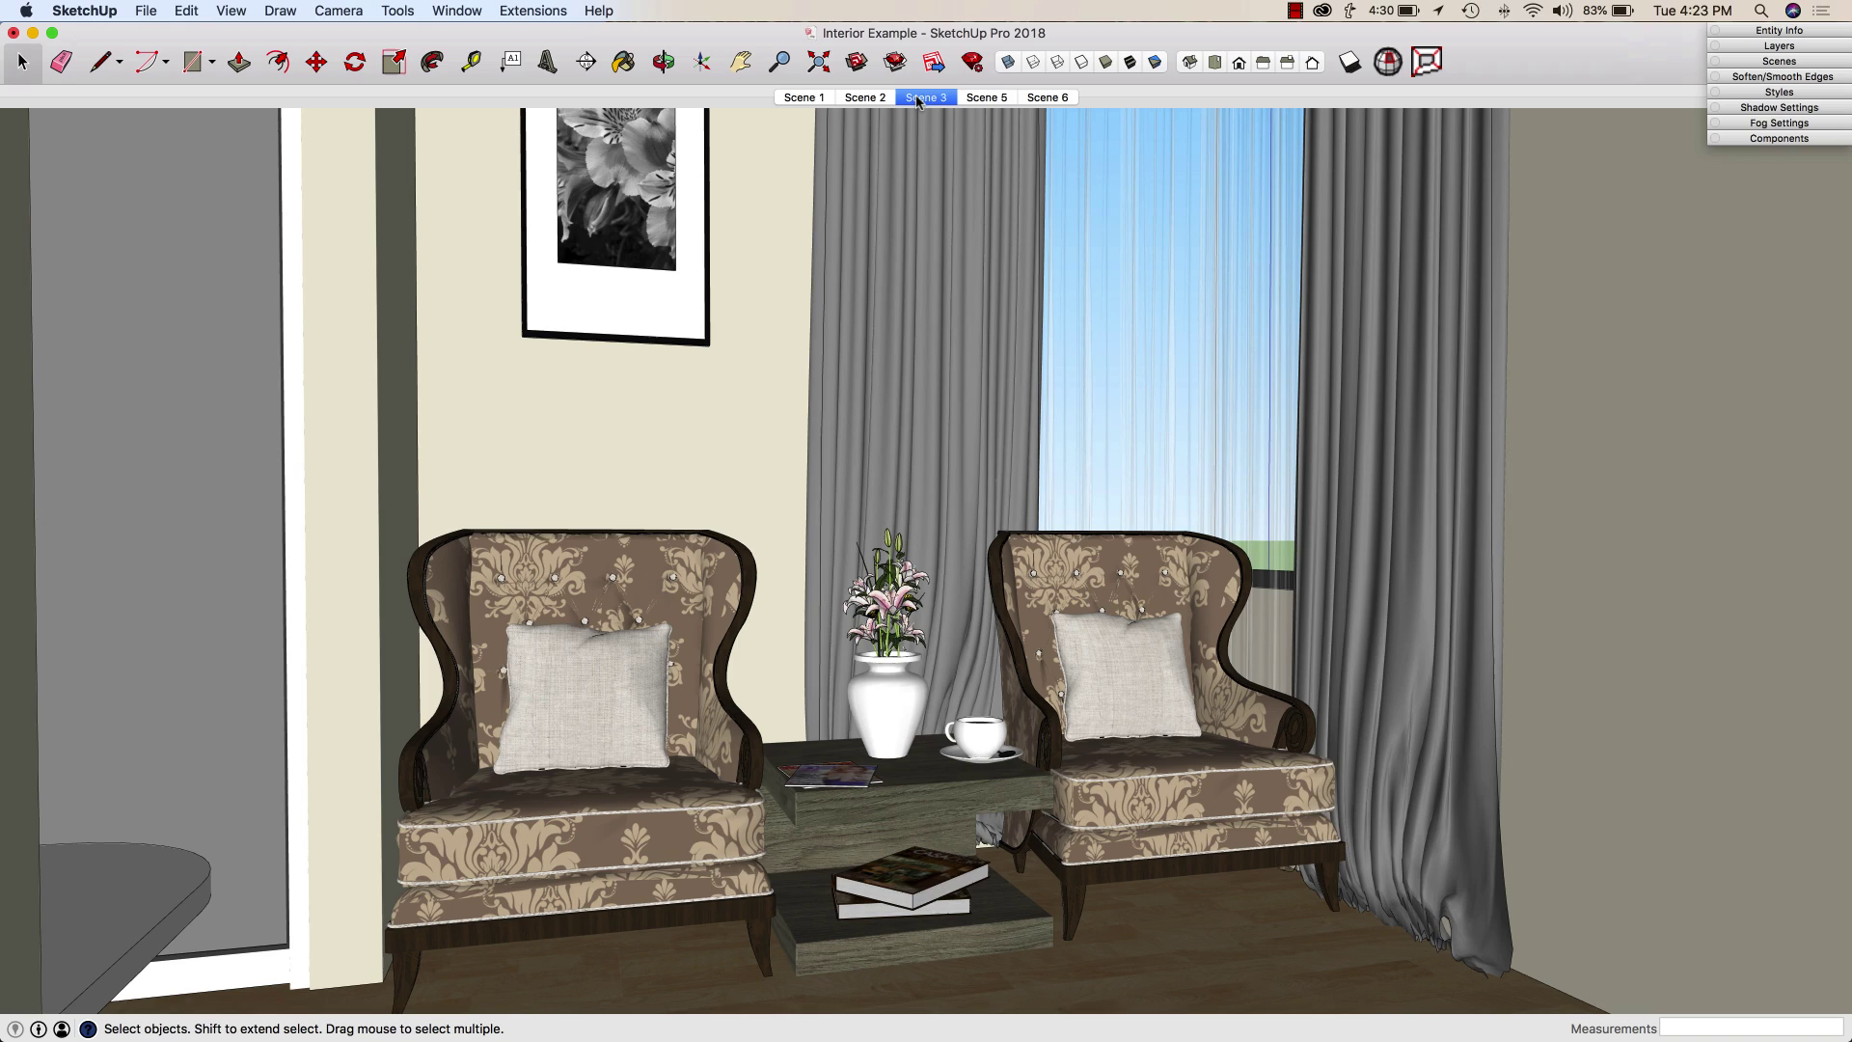
{"action": "left_click", "coordinate": [983, 99]}
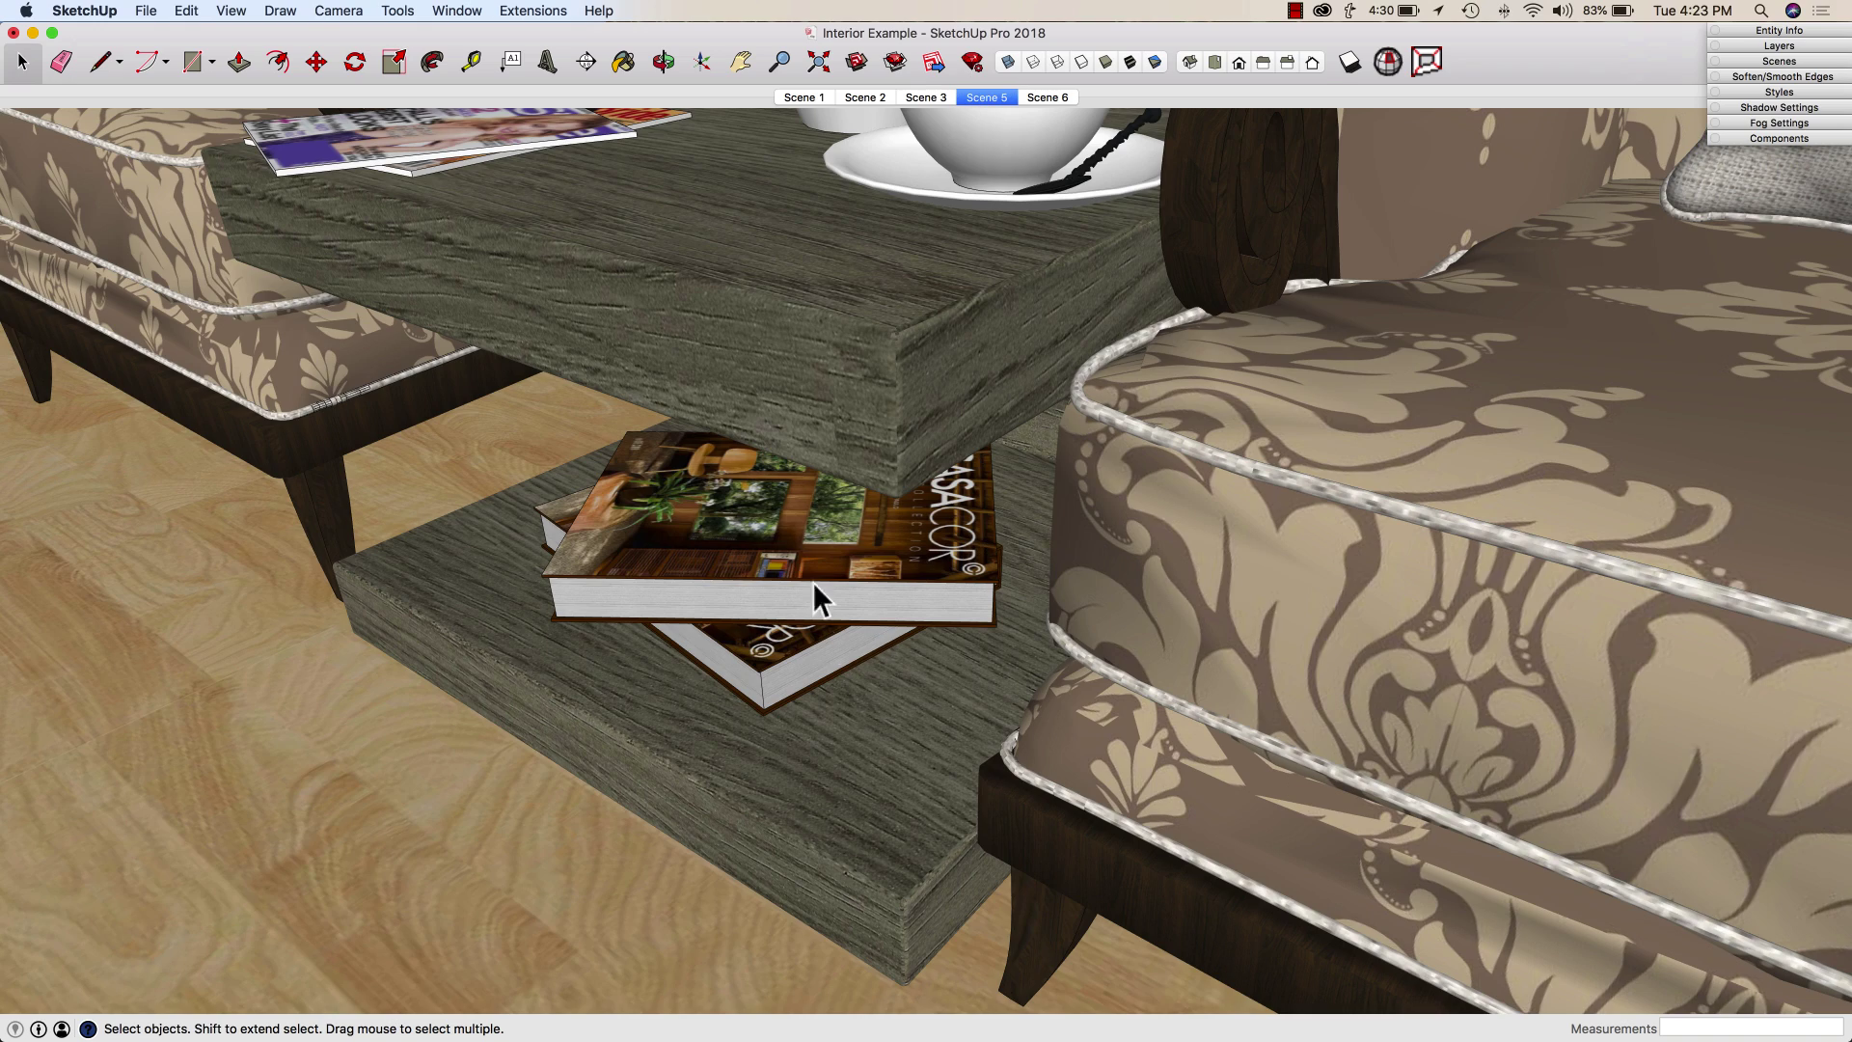
{"action": "left_click", "coordinate": [1048, 97]}
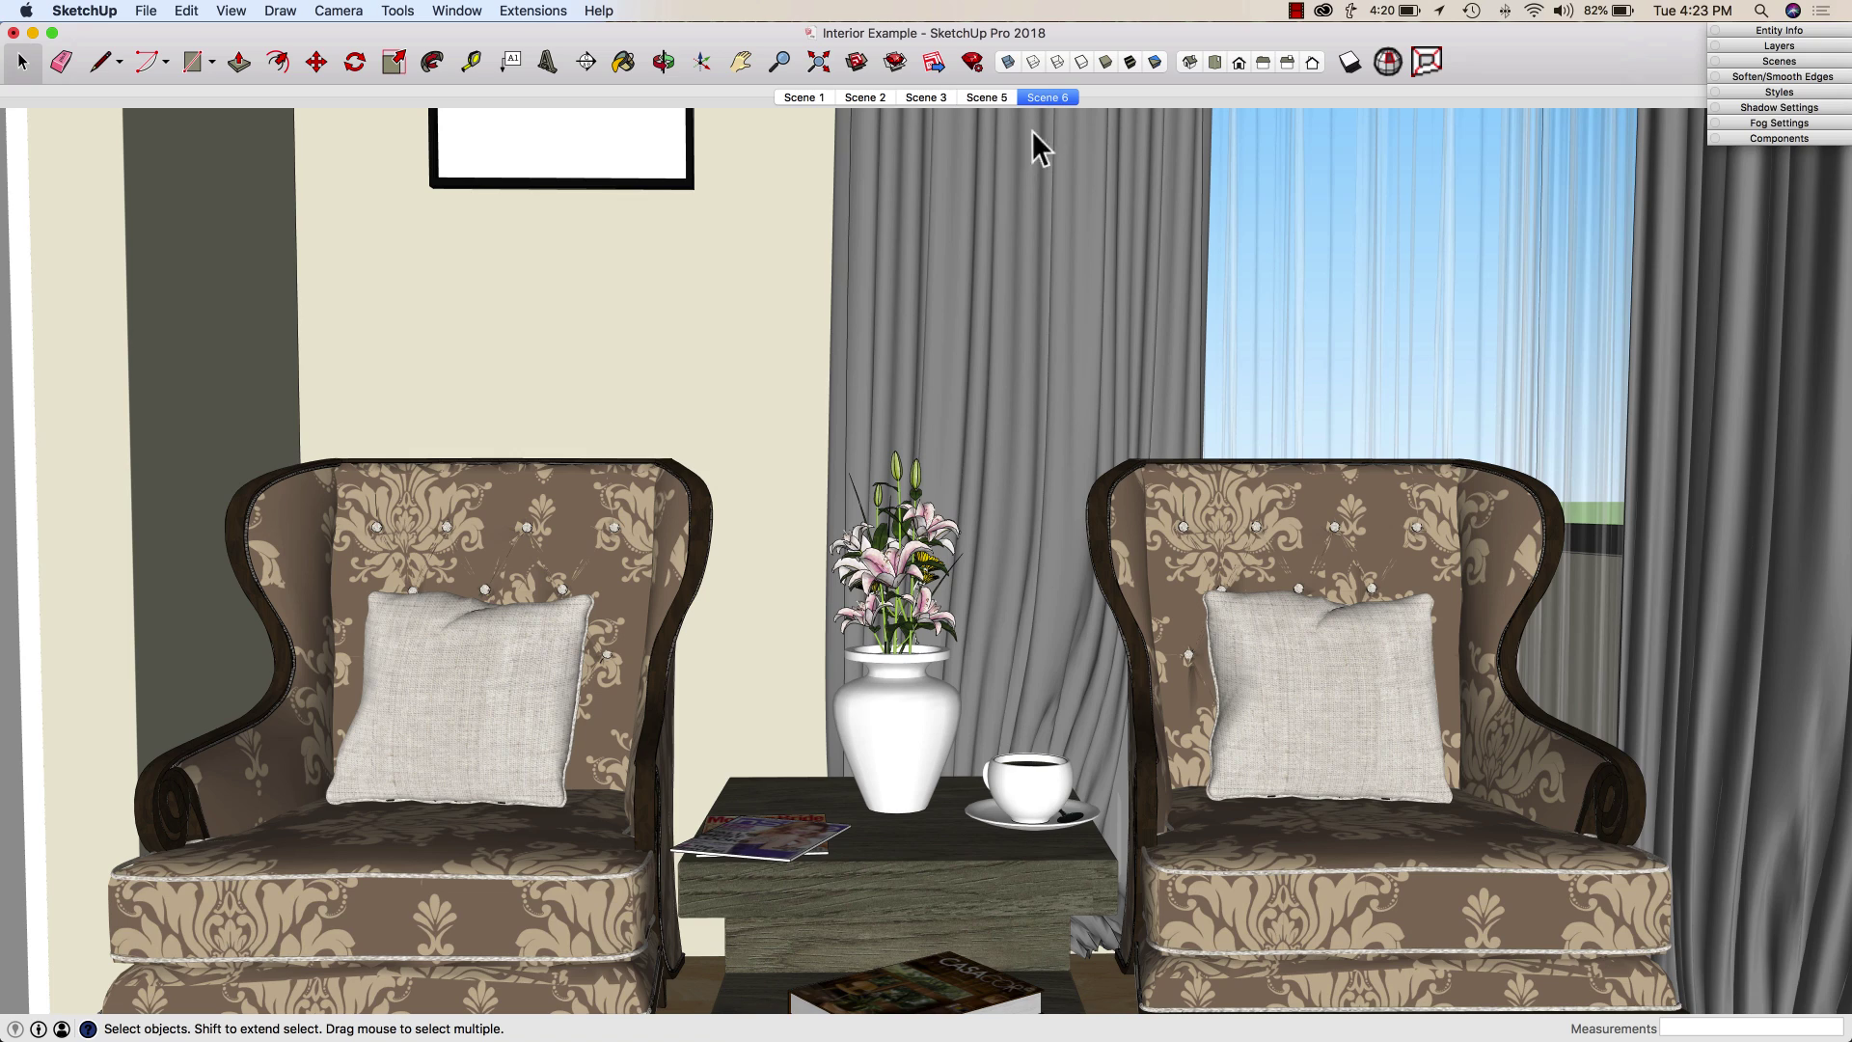
{"action": "scroll", "coordinate": [871, 569], "scroll_direction": "up", "scroll_amount": 10}
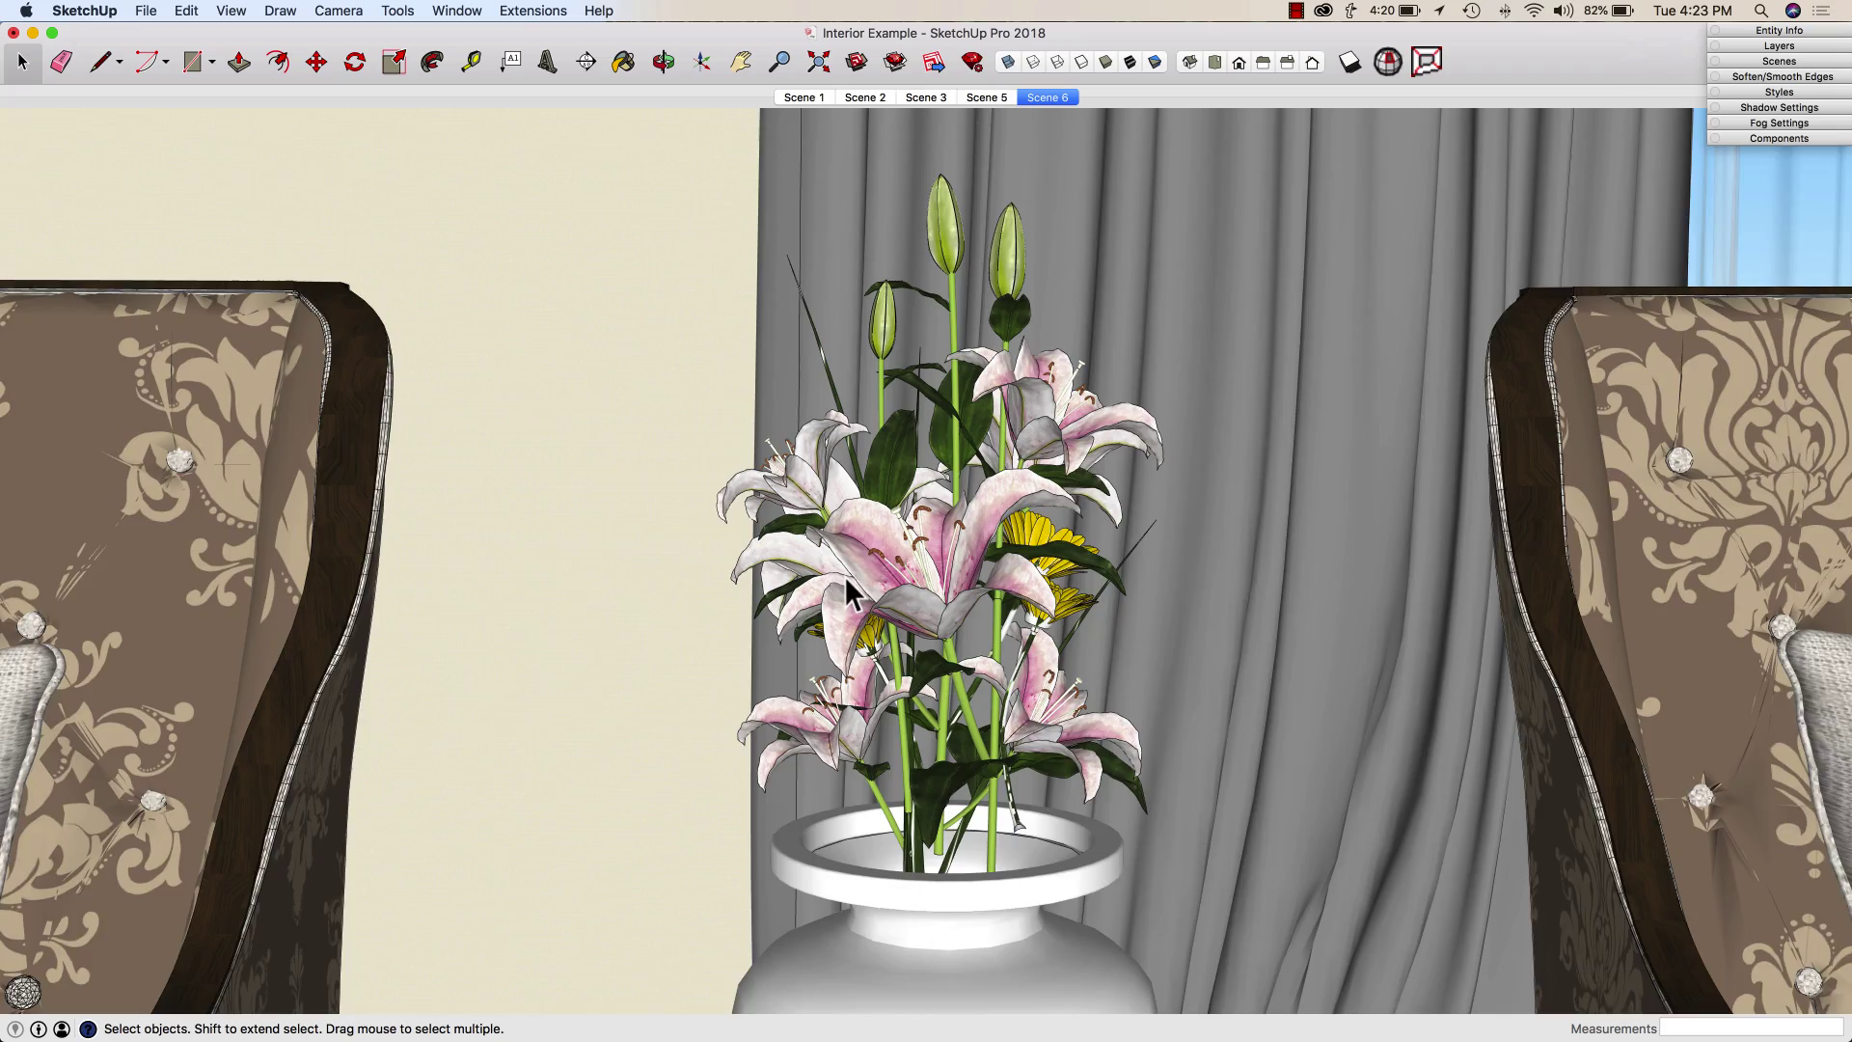
{"action": "scroll", "coordinate": [904, 585], "scroll_direction": "up", "scroll_amount": 6}
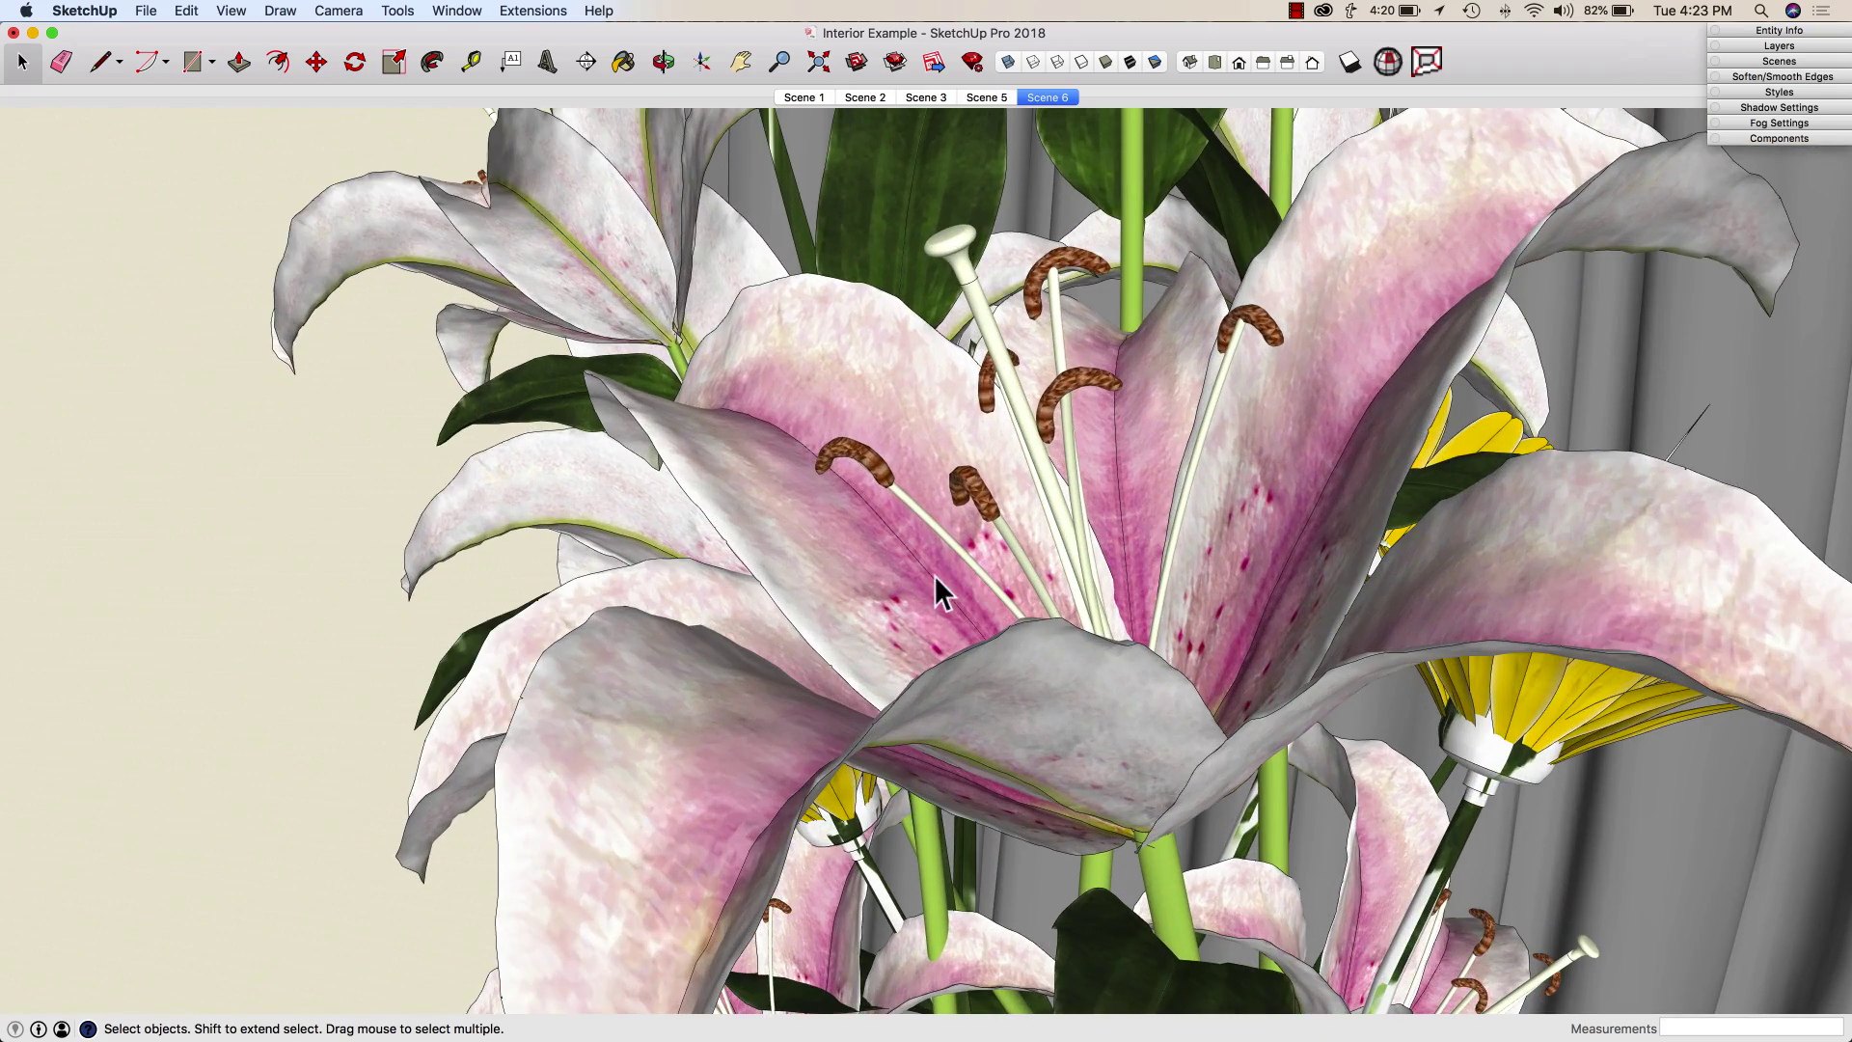
{"action": "middle_click_drag", "start_coordinate": [933, 575], "coordinate": [1162, 735]}
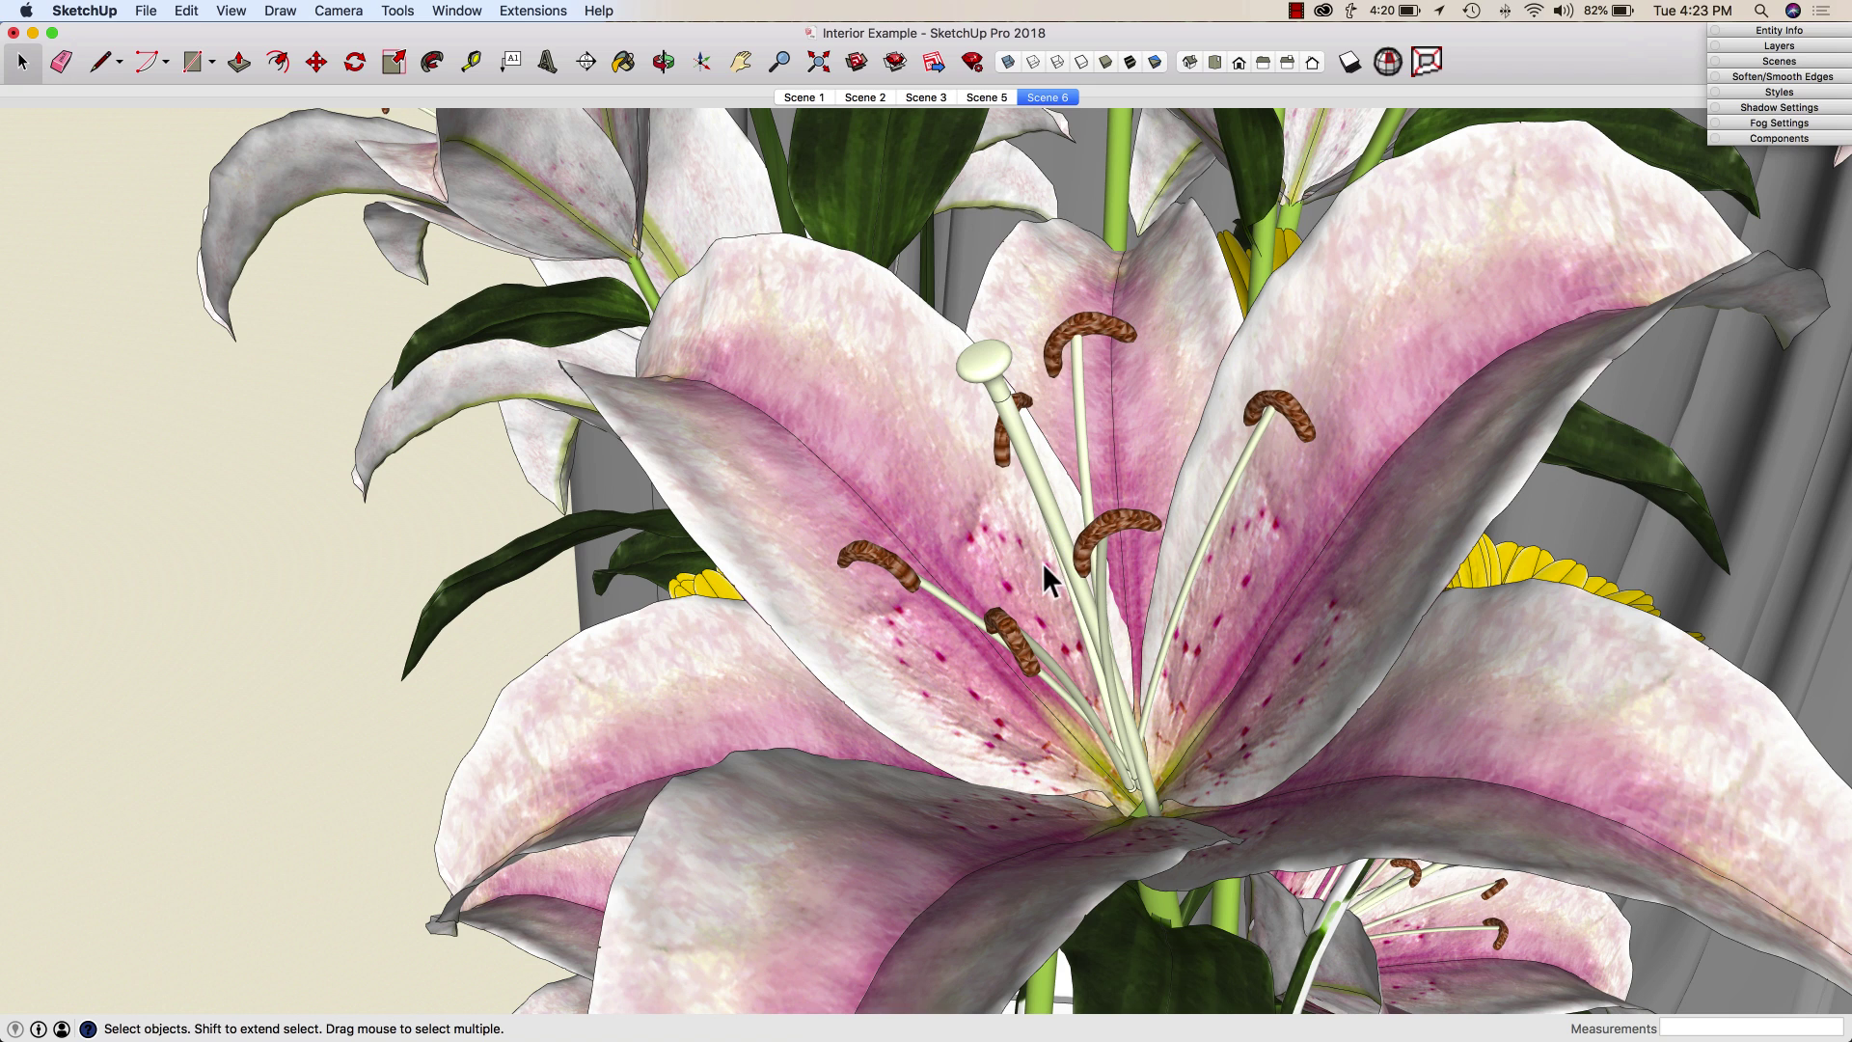
{"action": "scroll", "coordinate": [864, 542], "scroll_direction": "down", "scroll_amount": 6}
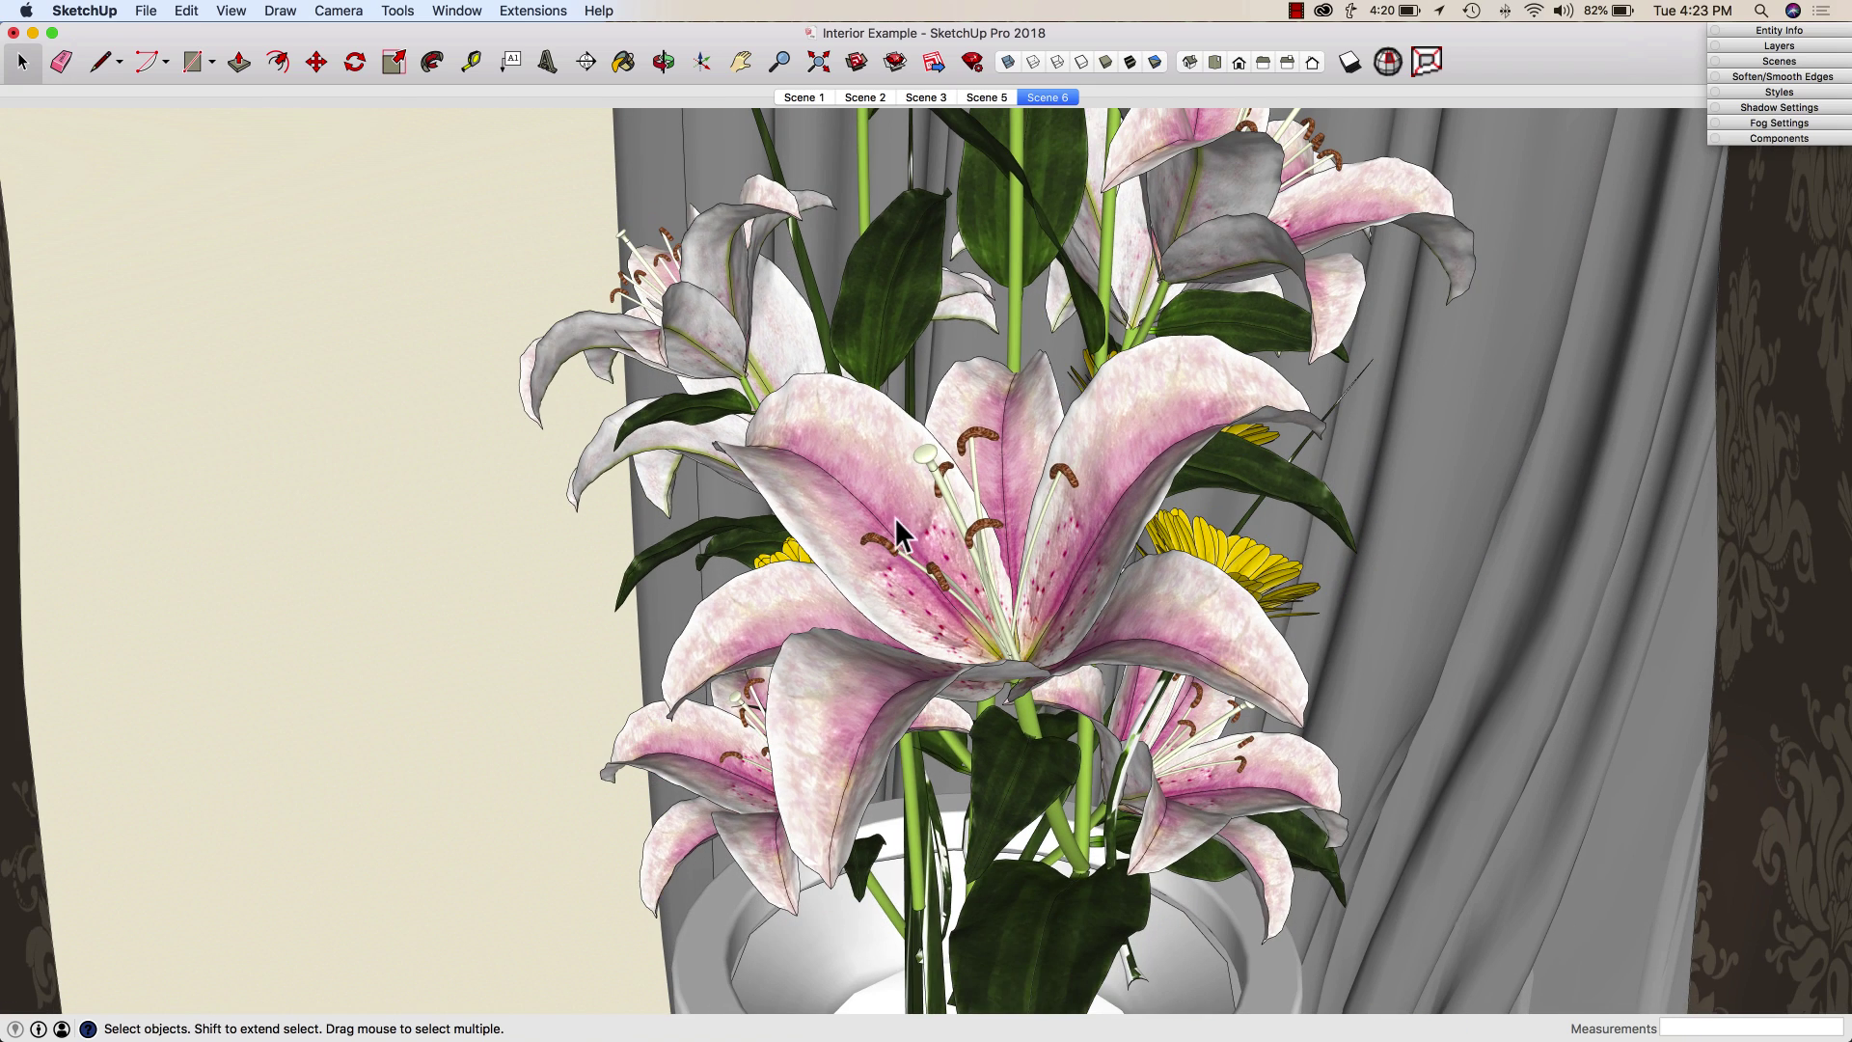
{"action": "left_click", "coordinate": [1053, 101]}
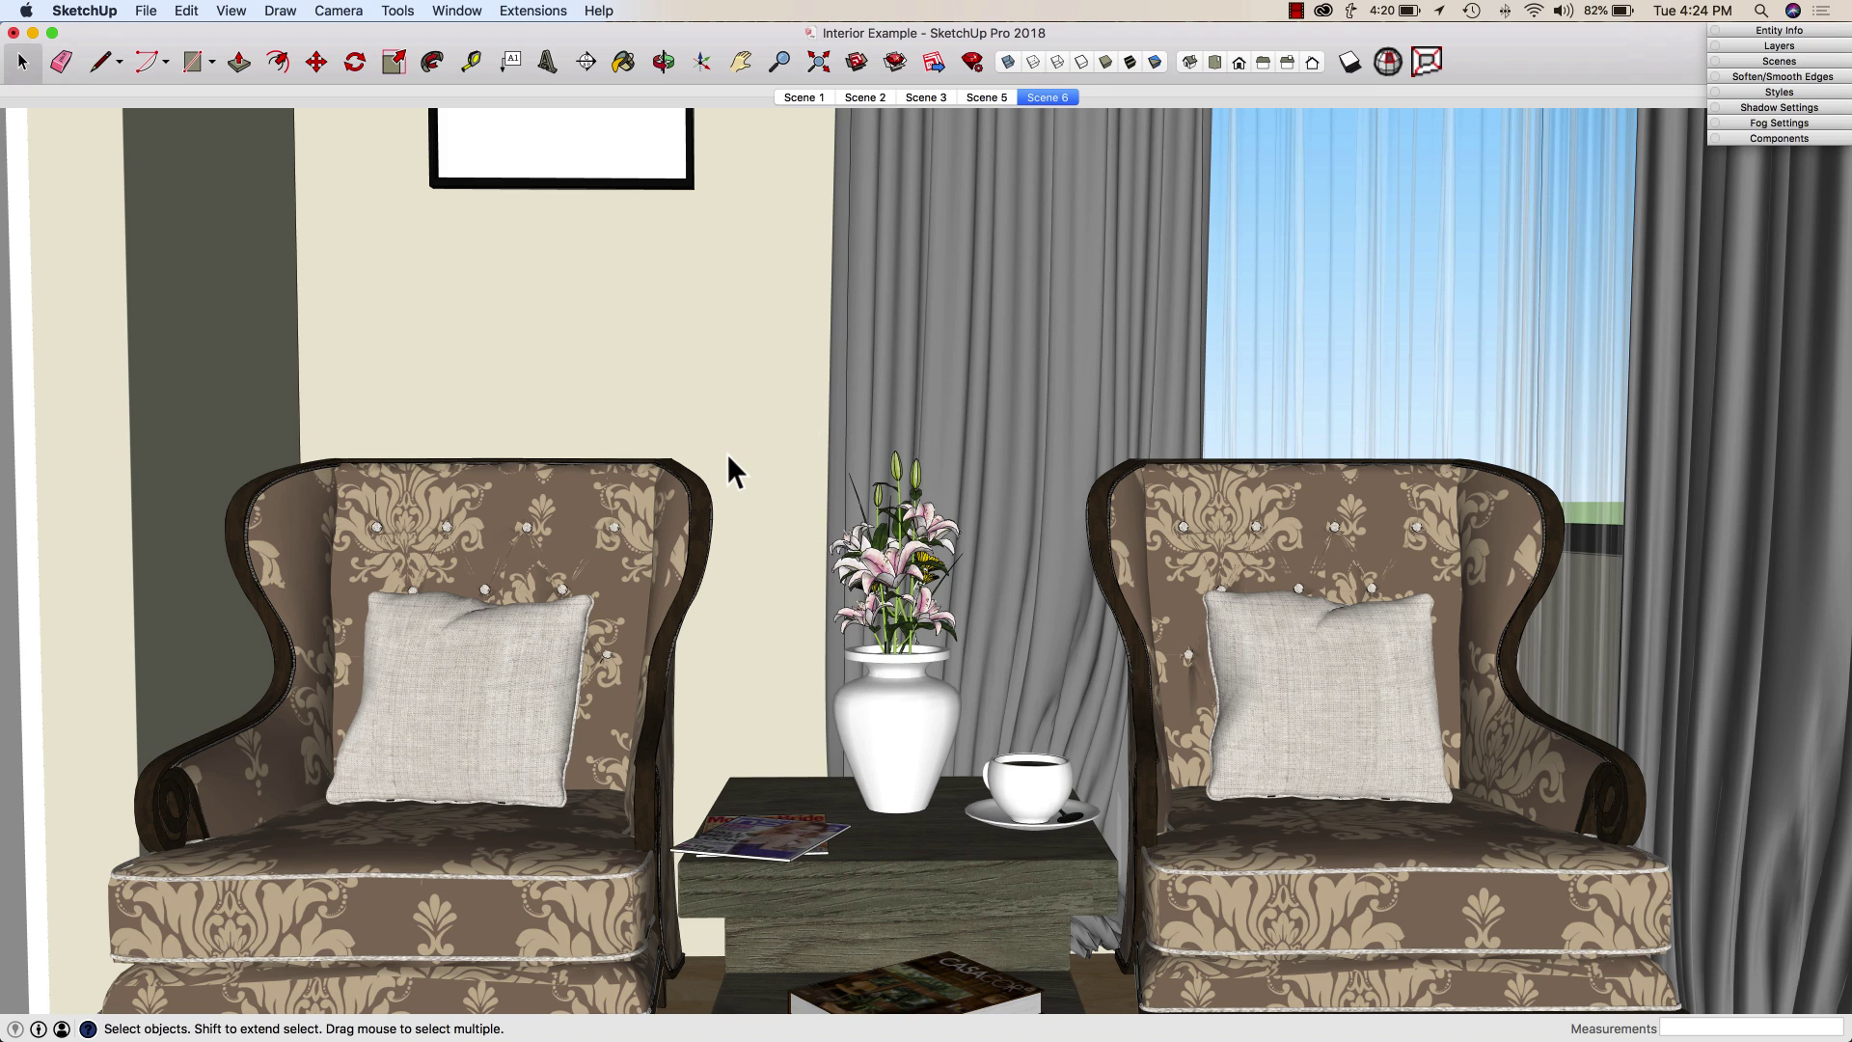
Orbit the view slightly around the two damask armchairs and lily-topped side table.
{"action": "middle_click_drag", "start_coordinate": [691, 581], "coordinate": [662, 549]}
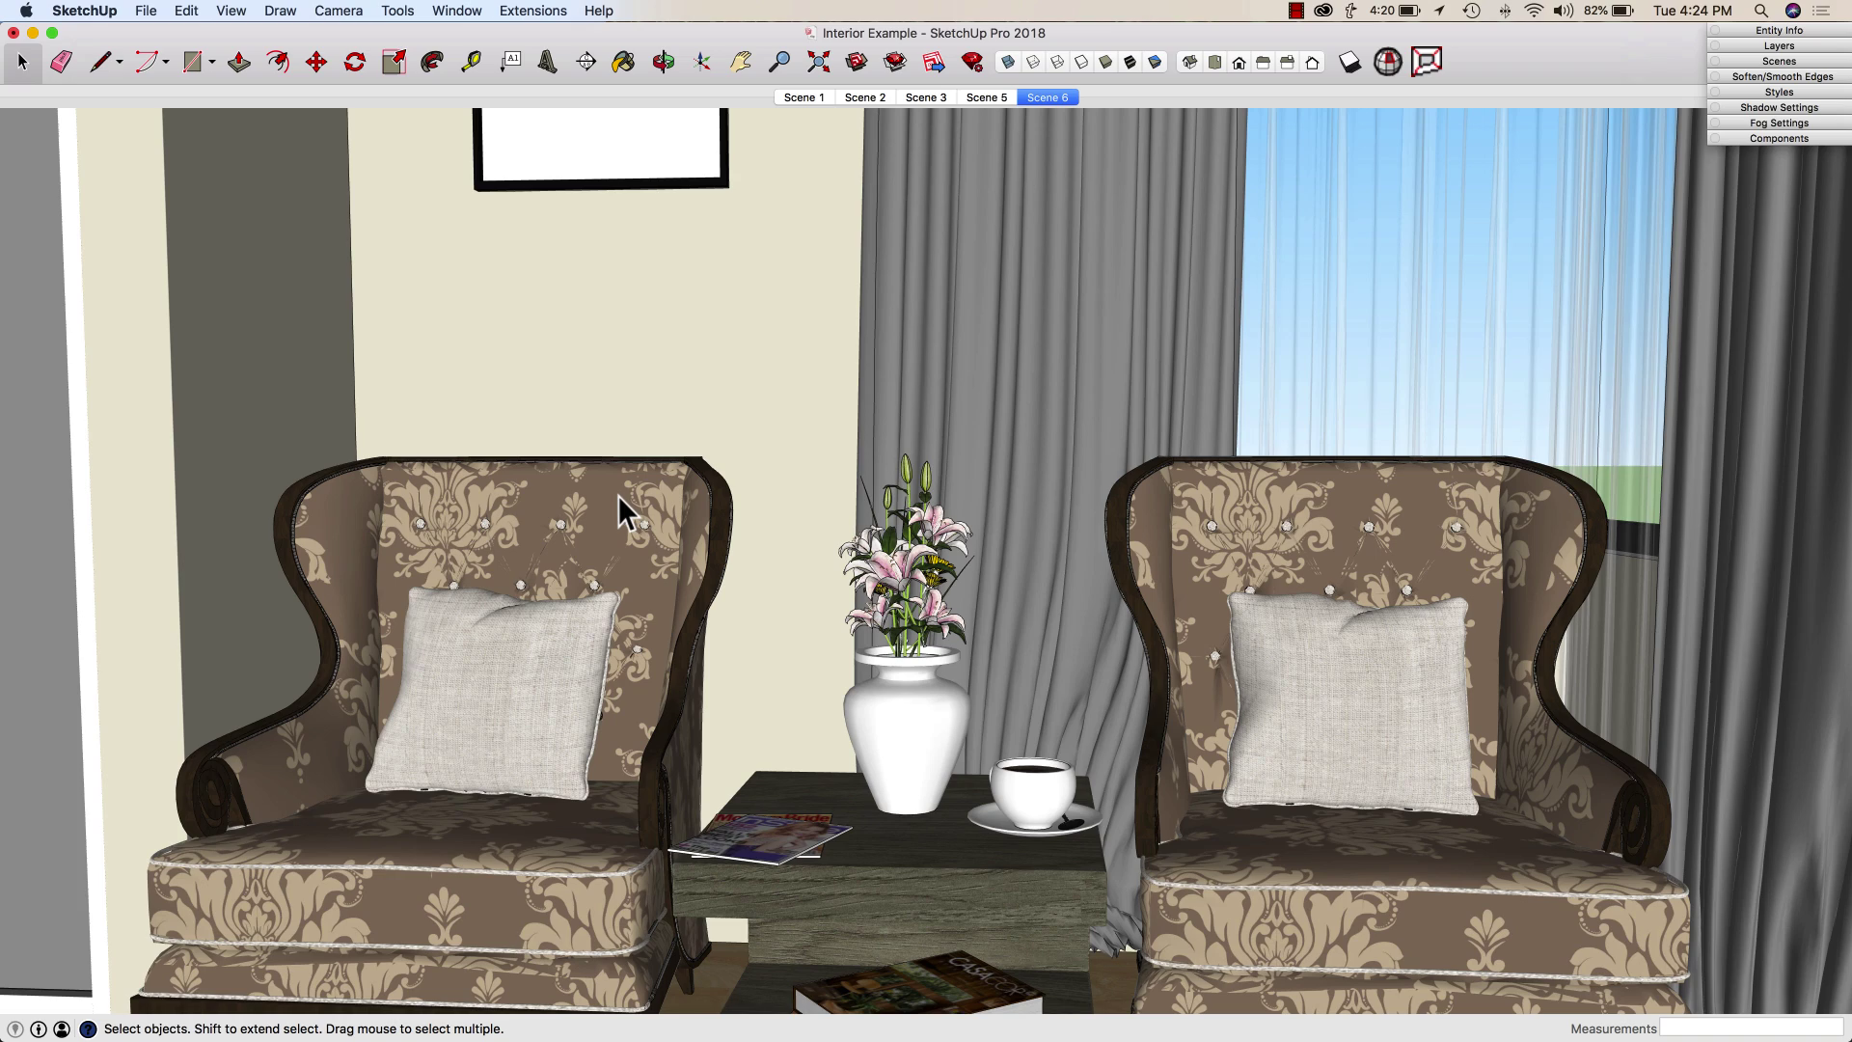
{"action": "middle_click_drag", "start_coordinate": [1312, 521], "coordinate": [1352, 504]}
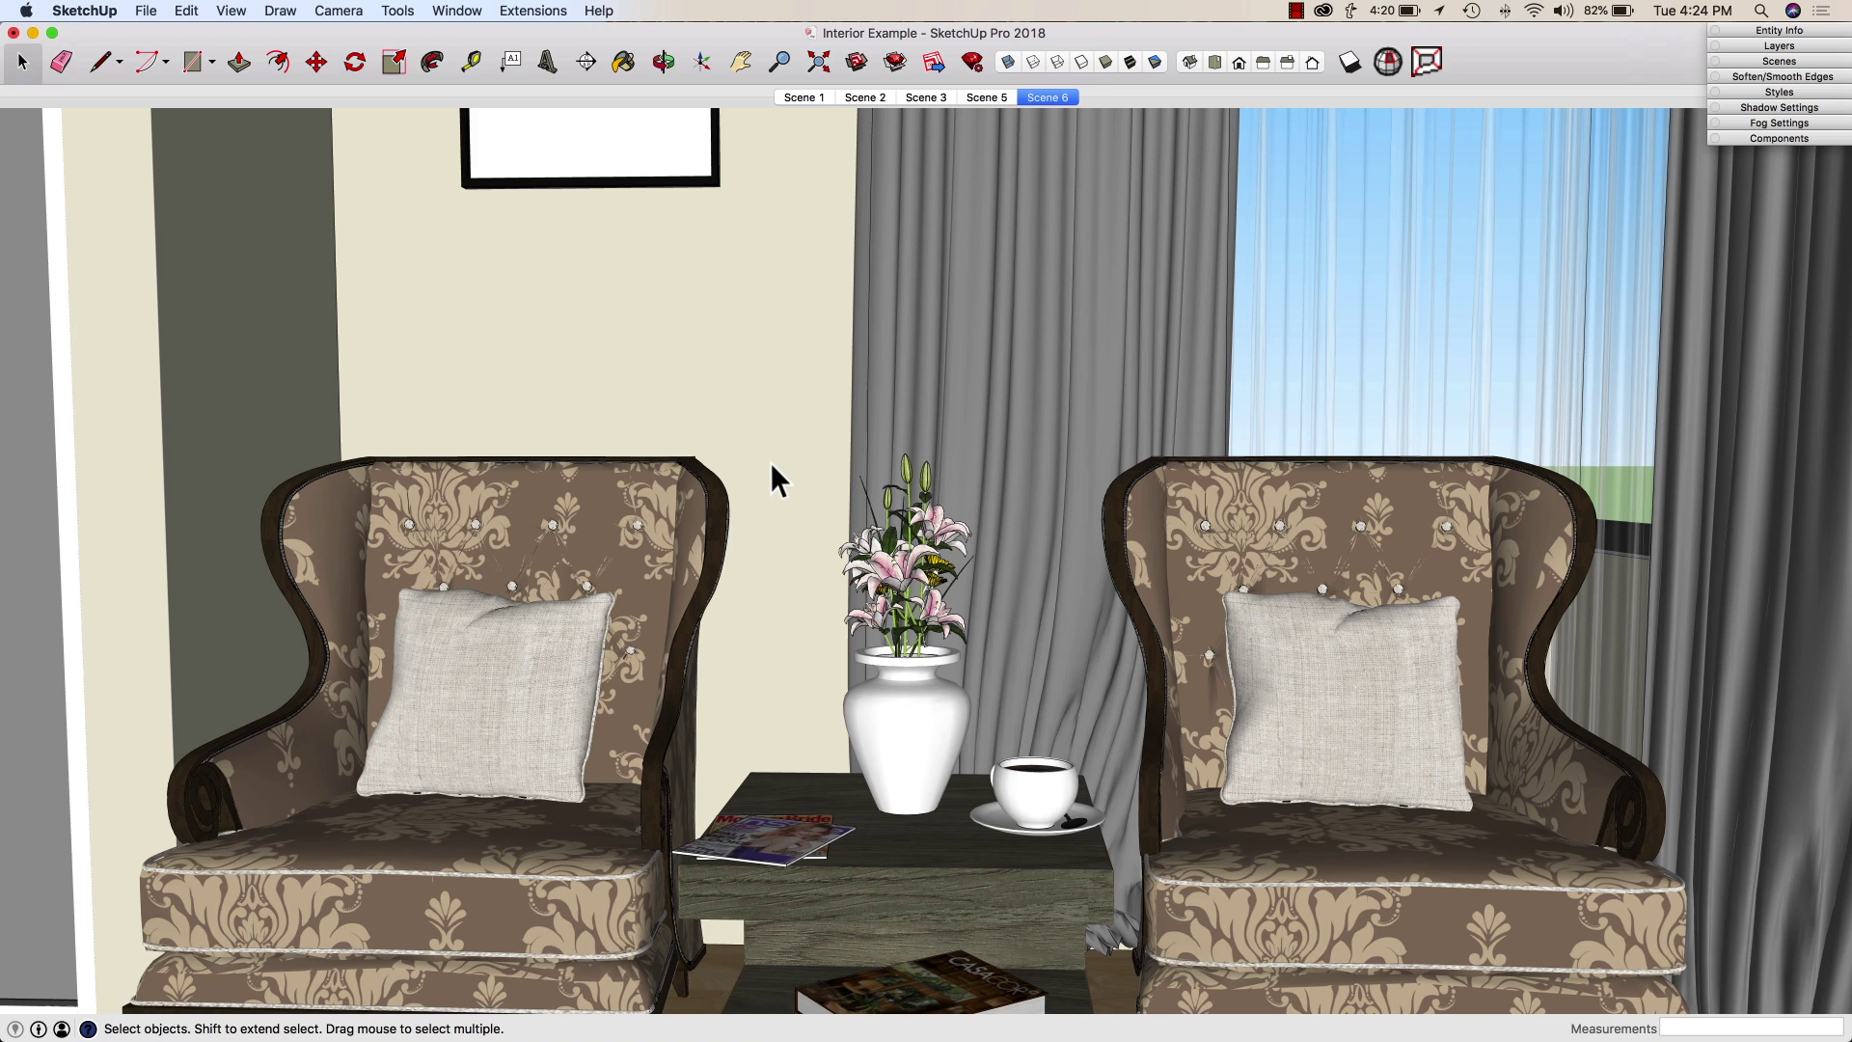
Launch Material Resizer and review materials sized from 3000x1876 down, with a 512 px target.
{"action": "left_click", "coordinate": [517, 11]}
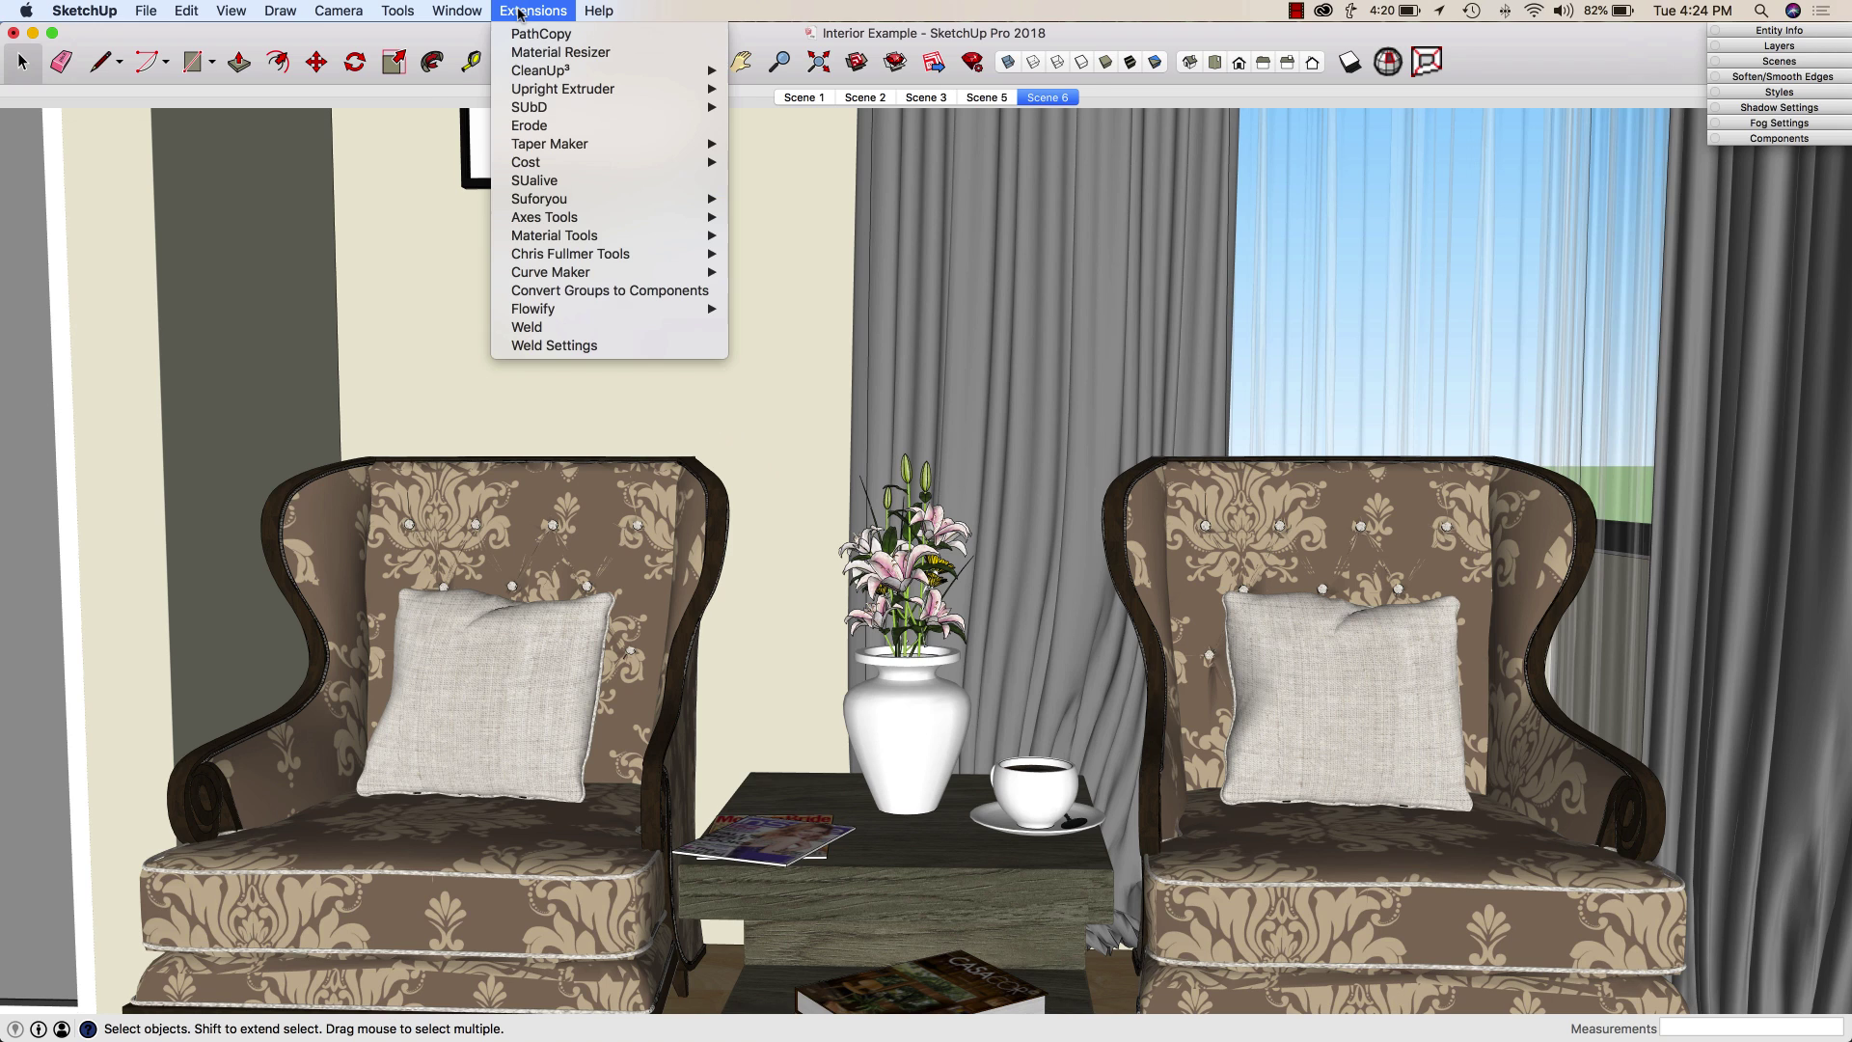
{"action": "left_click", "coordinate": [539, 54]}
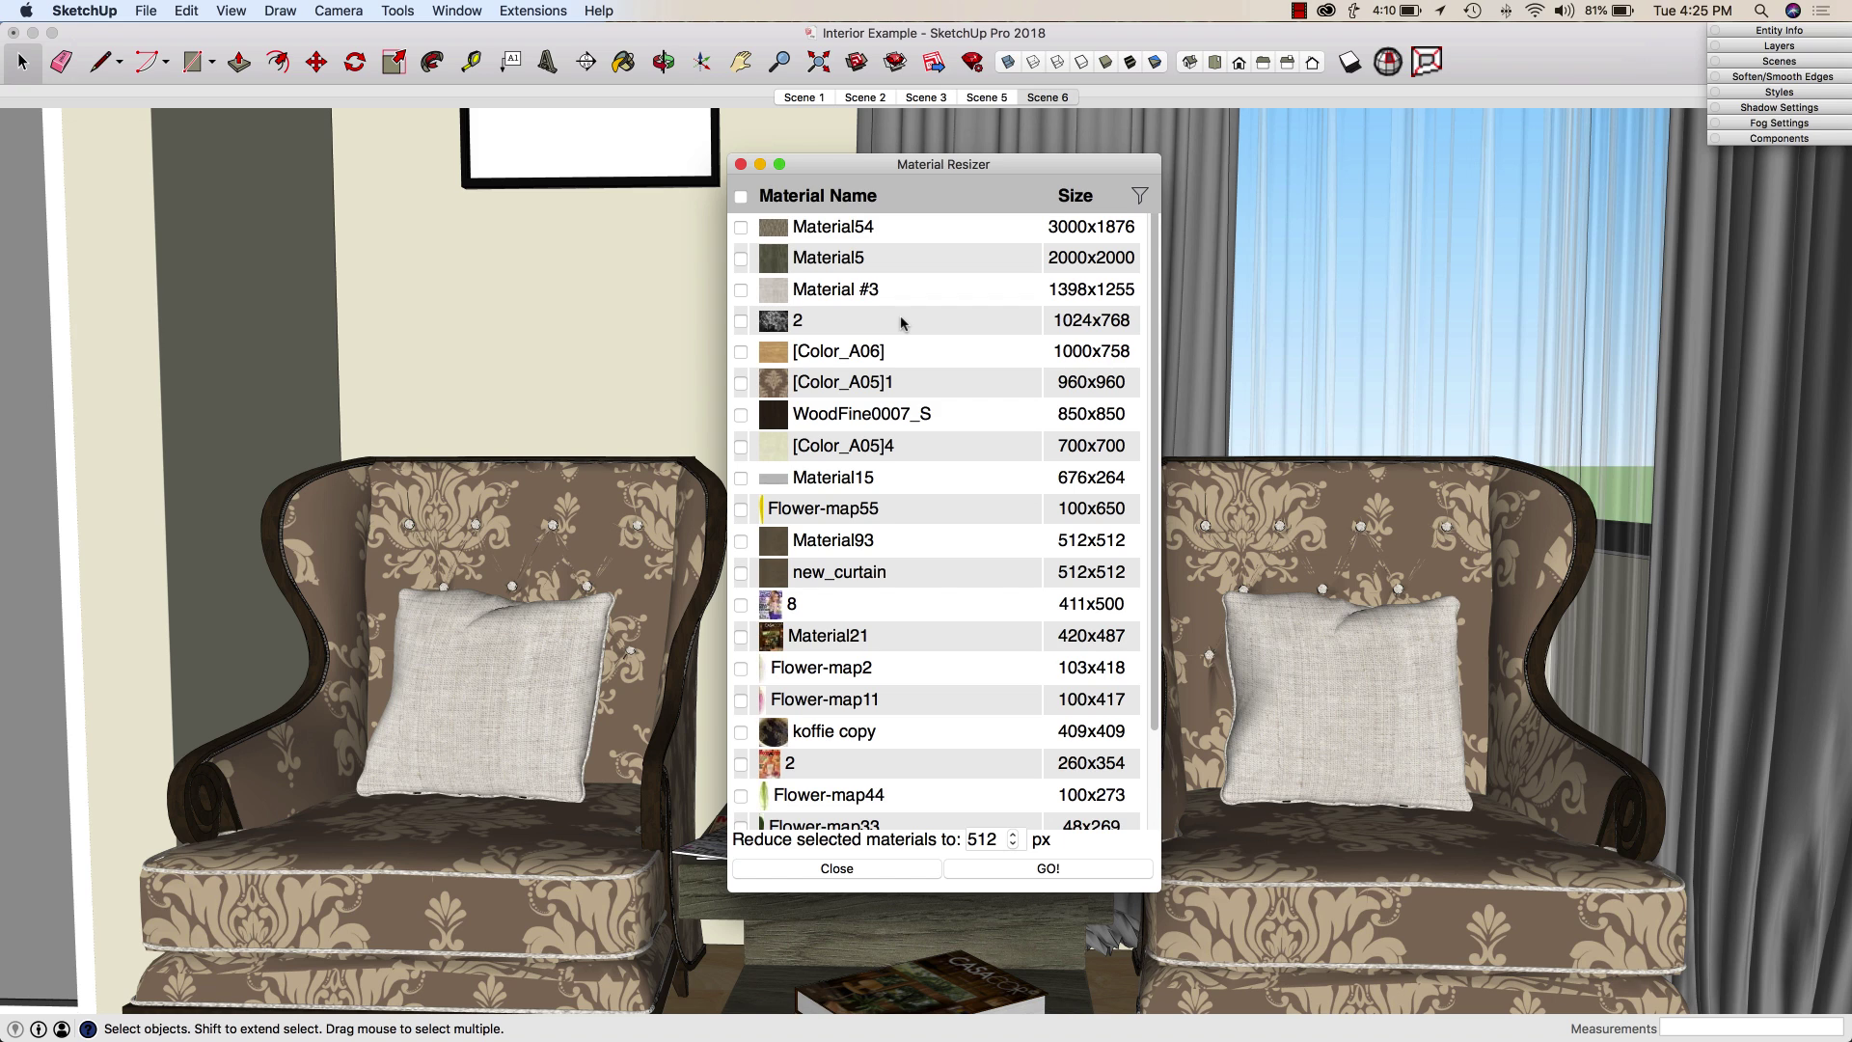
{"action": "scroll", "coordinate": [900, 315], "scroll_direction": "down", "scroll_amount": 4}
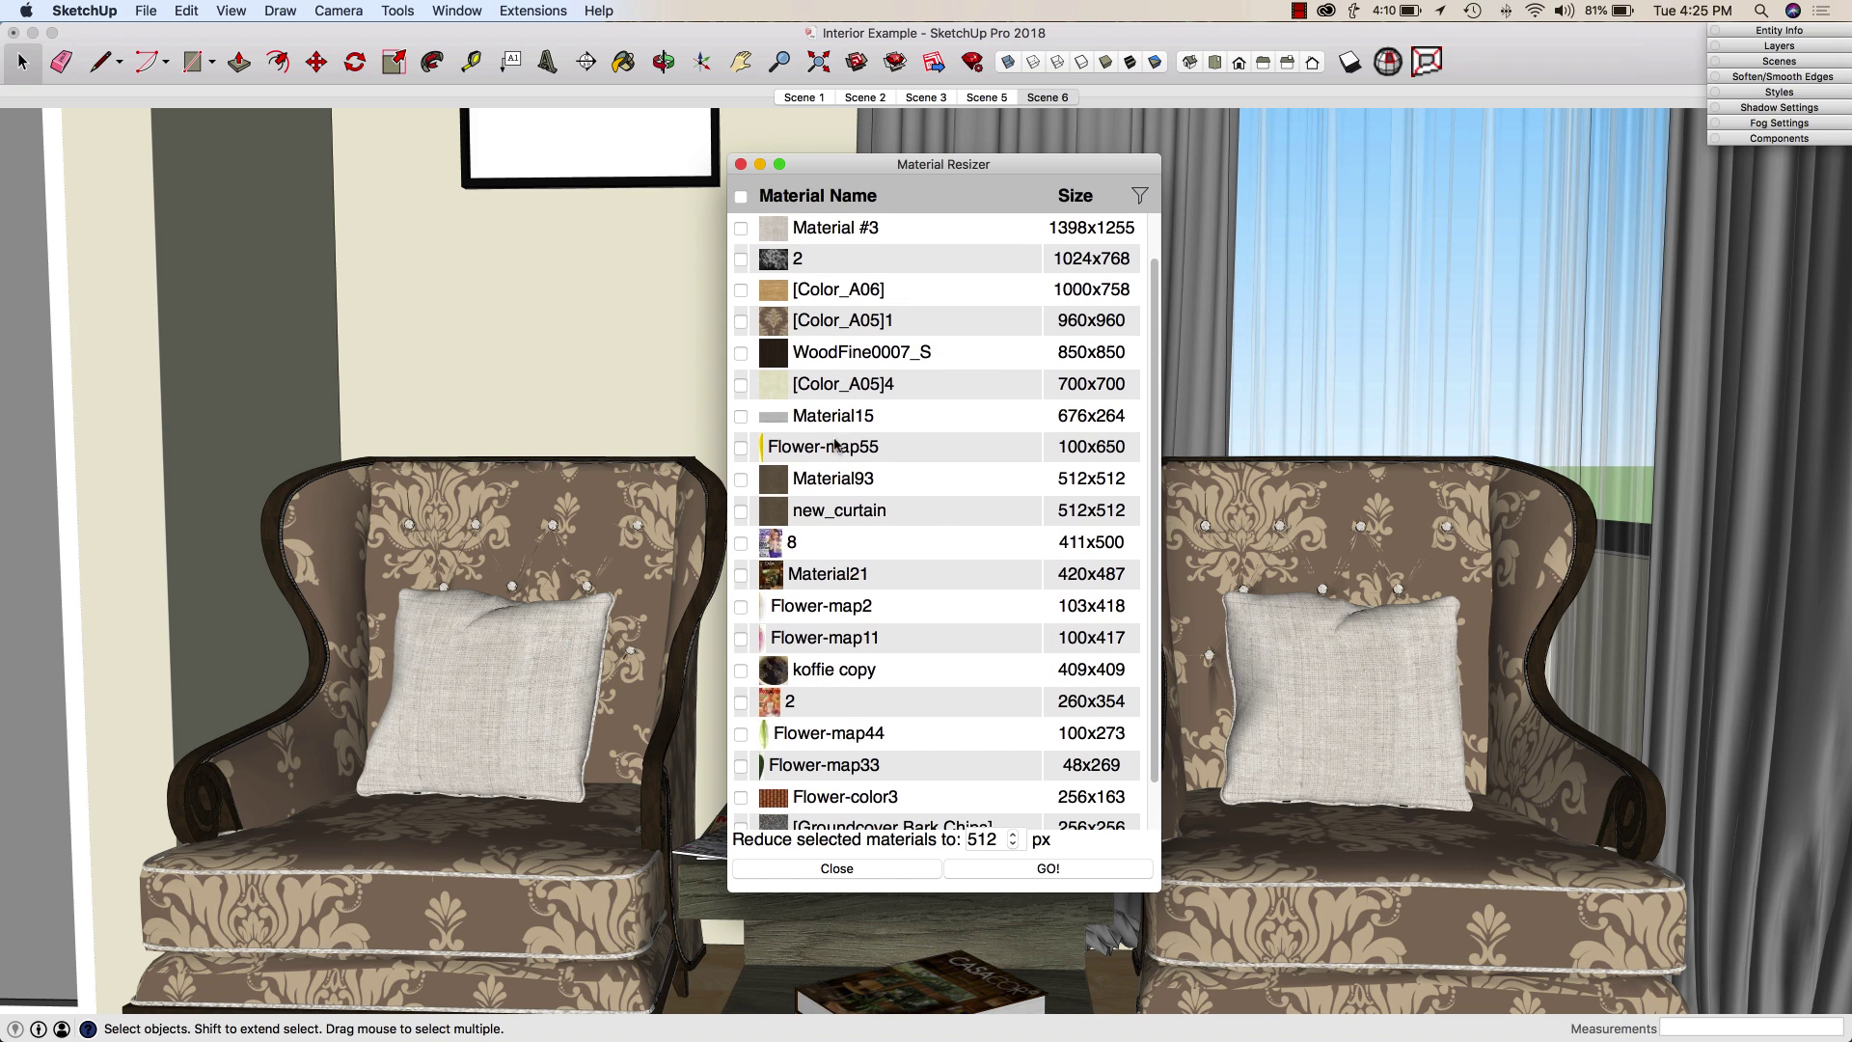
{"action": "scroll", "coordinate": [901, 690], "scroll_direction": "up", "scroll_amount": 2}
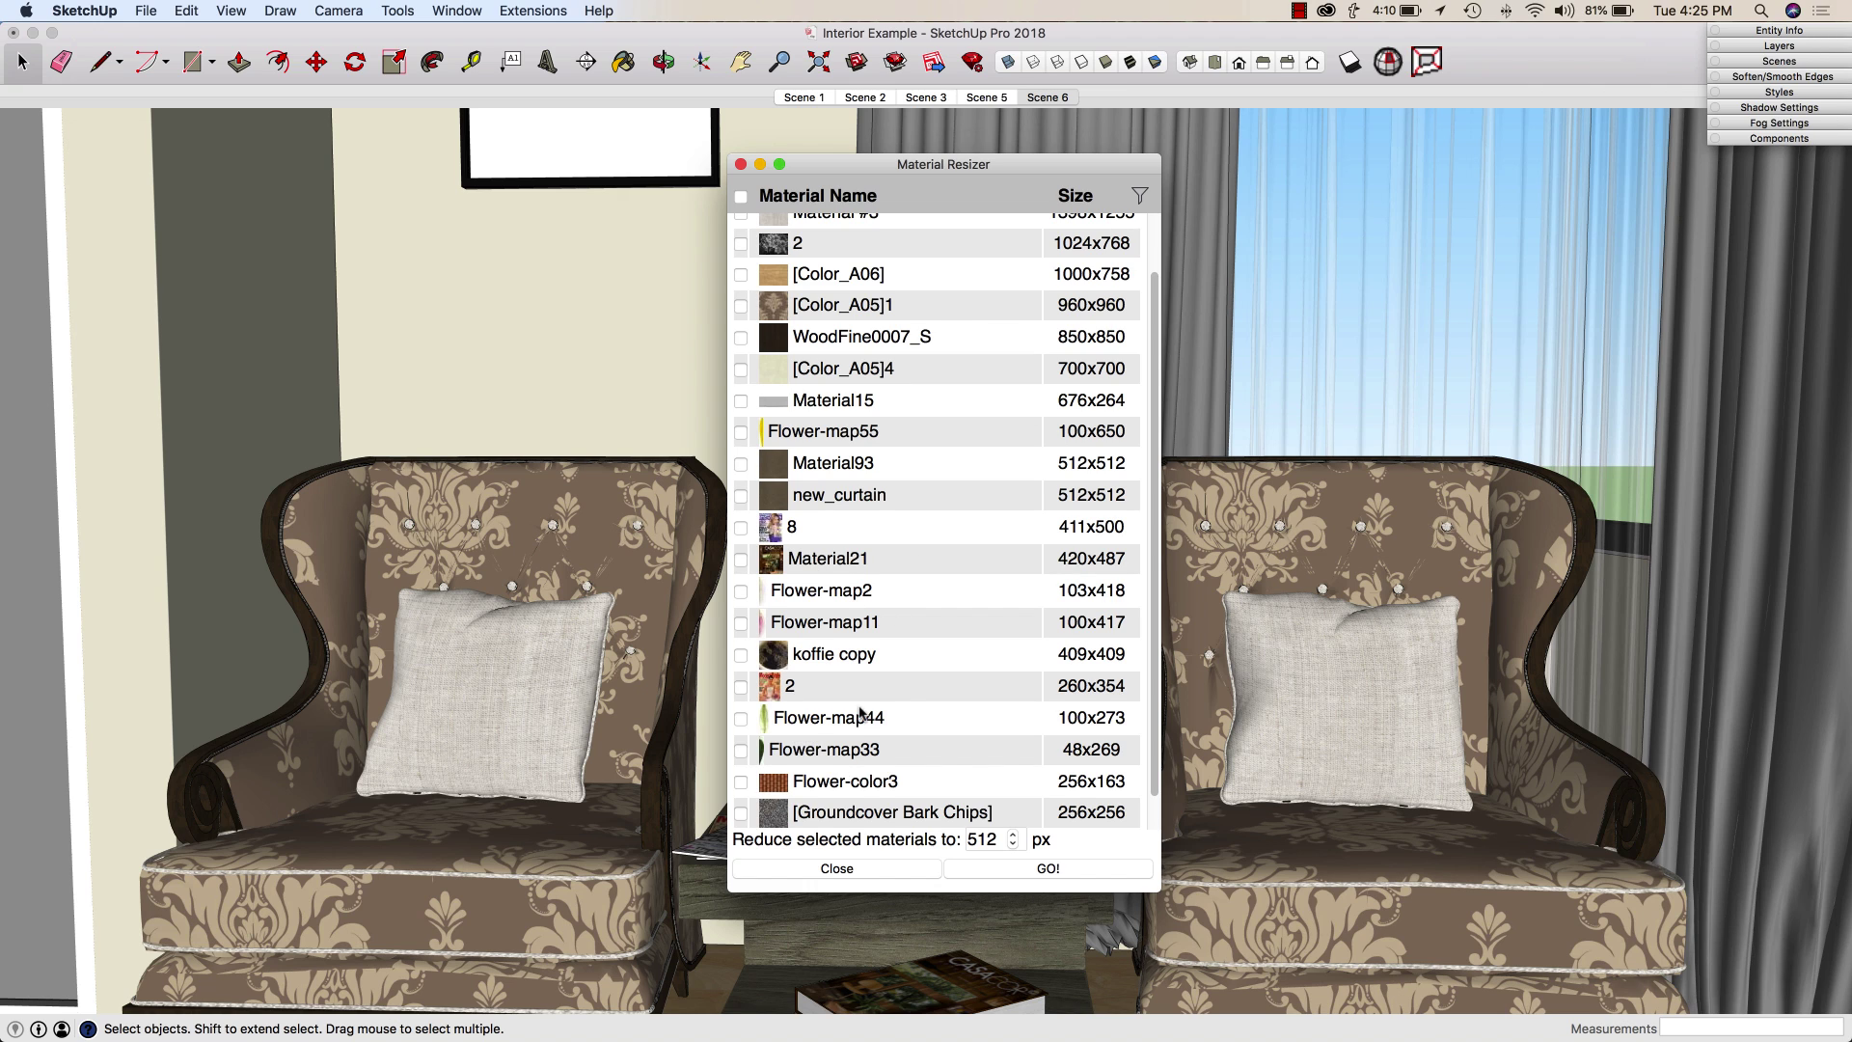
{"action": "scroll", "coordinate": [911, 627], "scroll_direction": "up", "scroll_amount": 1}
{"action": "scroll", "coordinate": [912, 629], "scroll_direction": "up", "scroll_amount": 2}
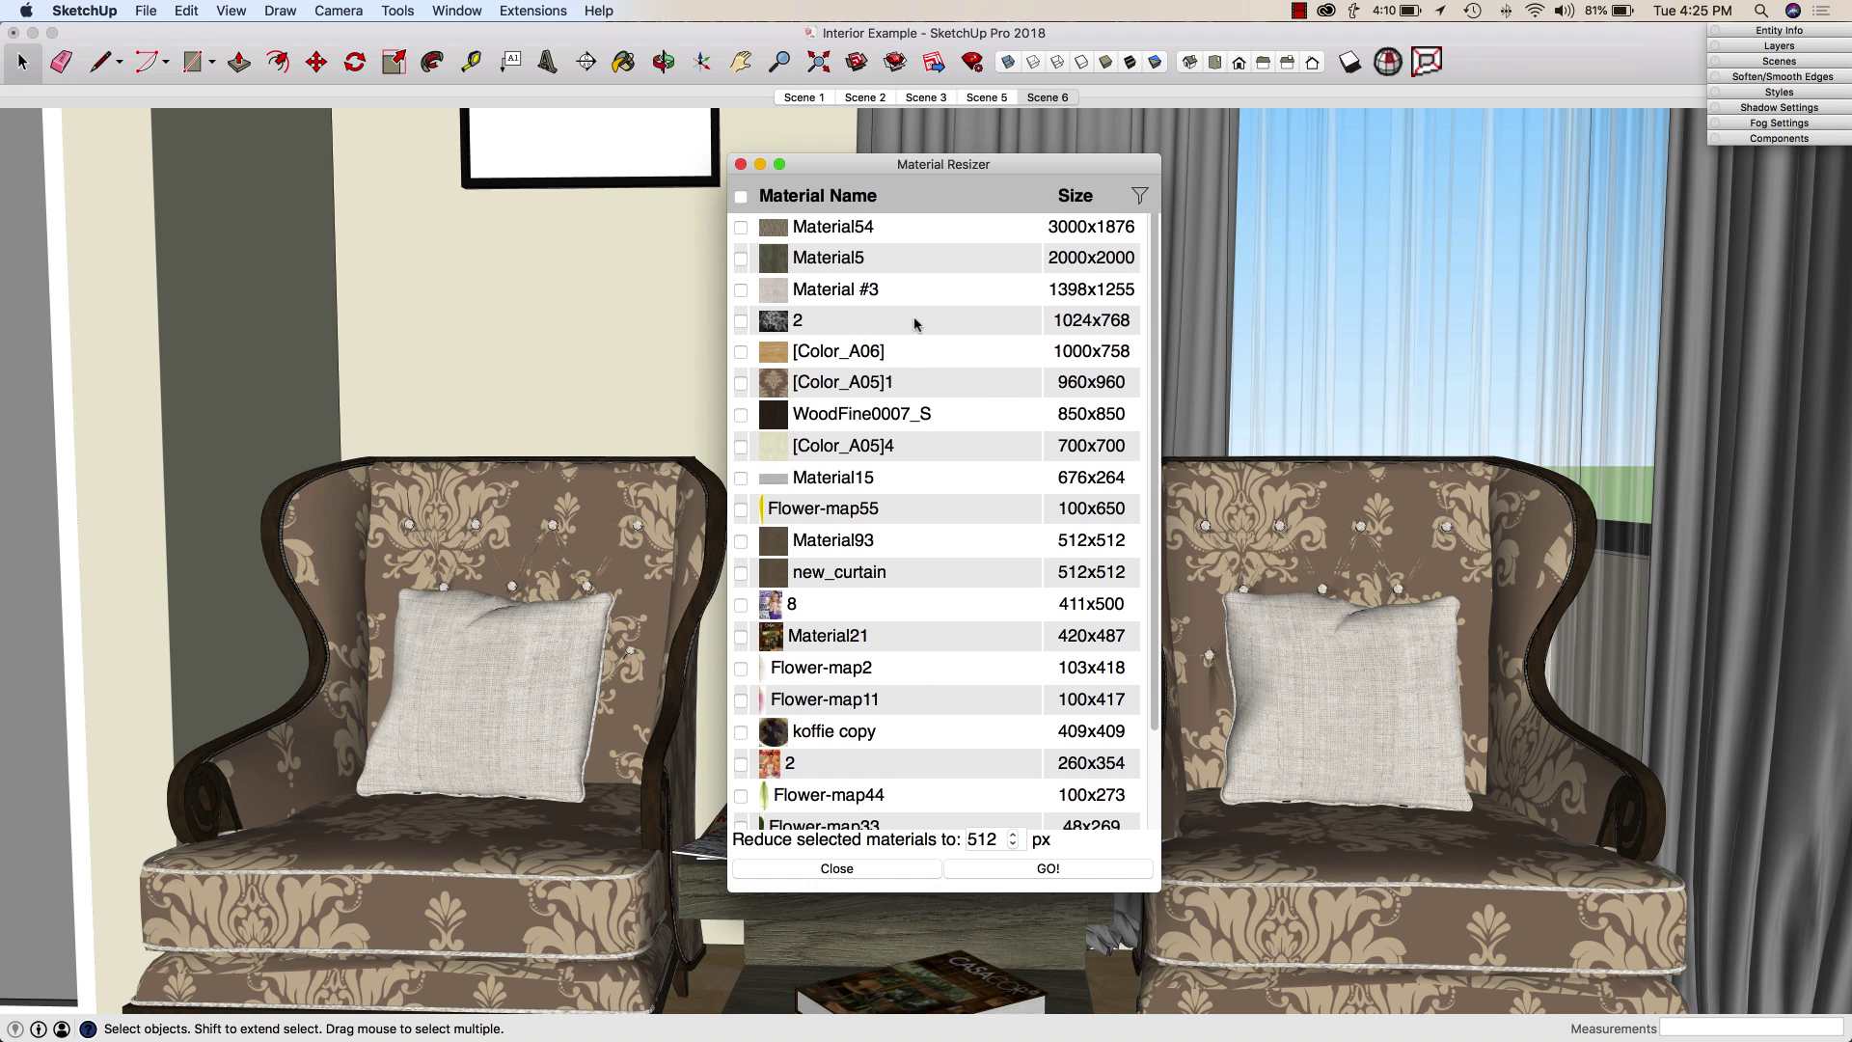
{"action": "scroll", "coordinate": [991, 371], "scroll_direction": "down", "scroll_amount": 4}
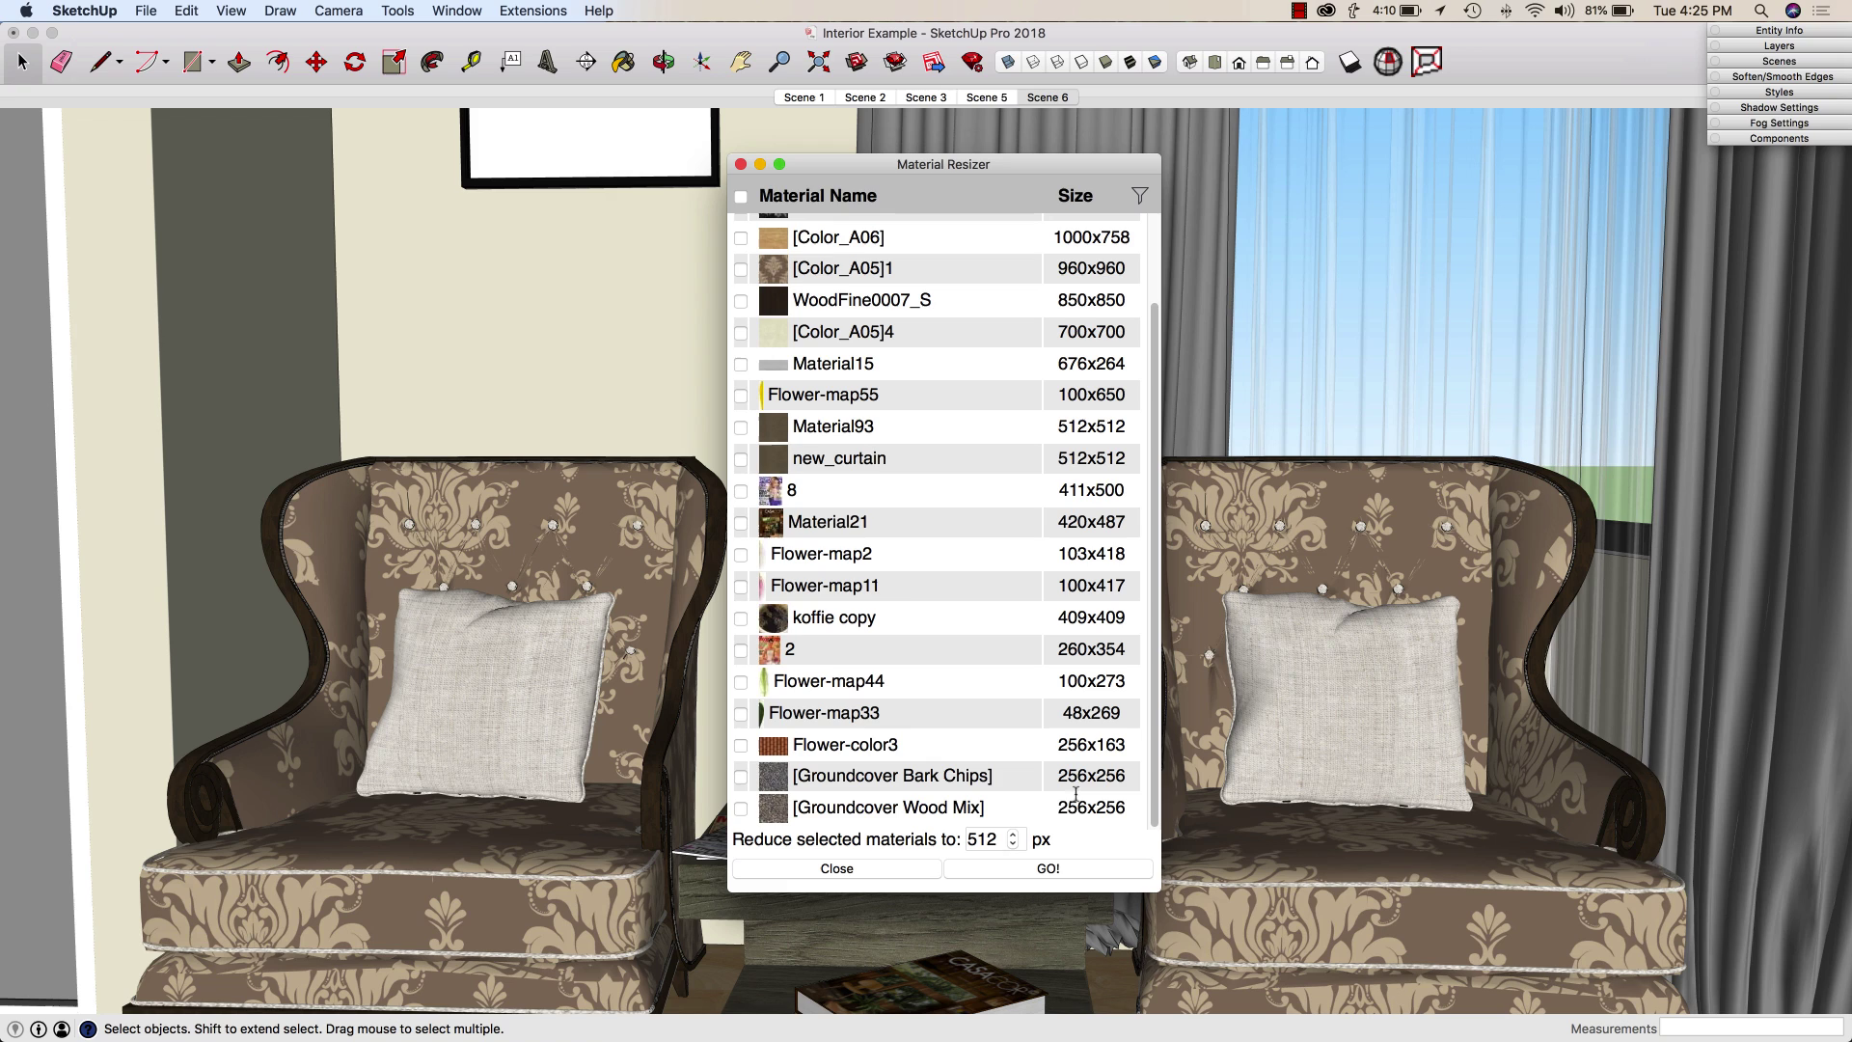
{"action": "scroll", "coordinate": [944, 705], "scroll_direction": "up", "scroll_amount": 4}
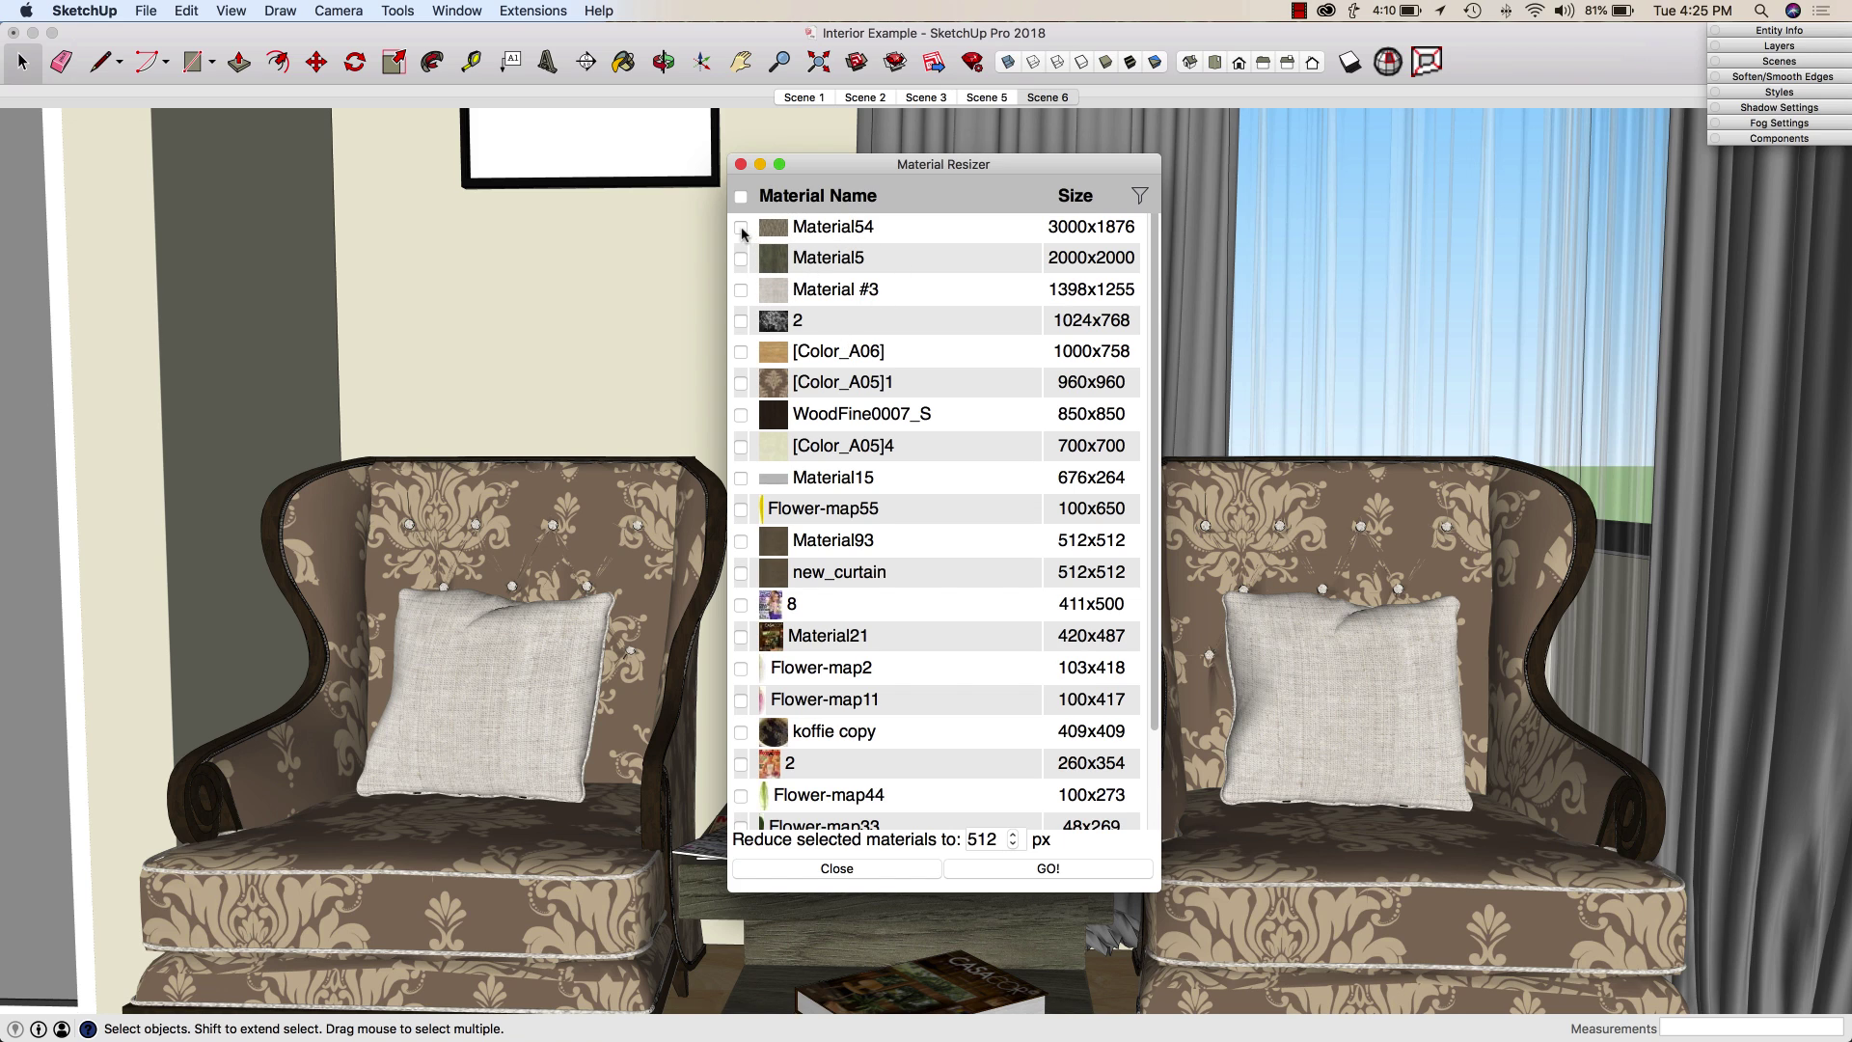
Resize Material54 from 3000x1876 to 512x320 and acknowledge the 'Resized 1 materials' alert.
{"action": "left_click", "coordinate": [740, 227]}
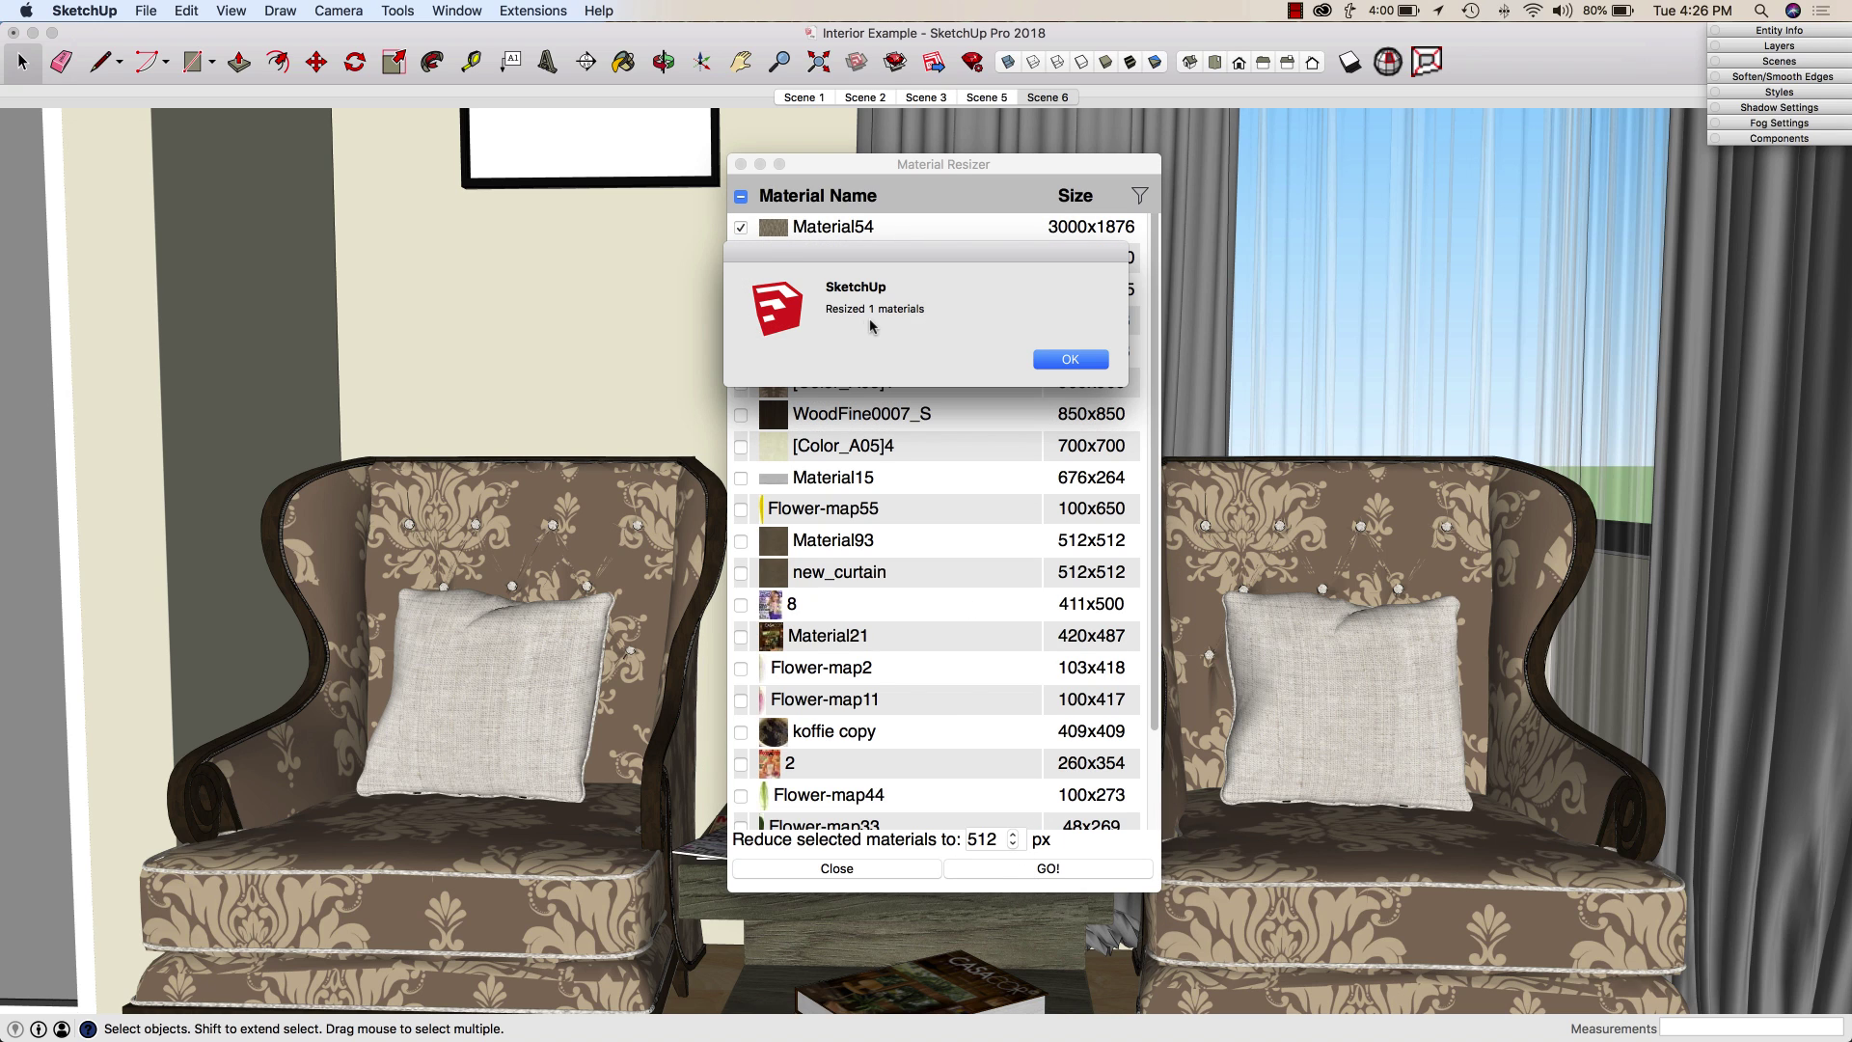
{"action": "left_click", "coordinate": [1070, 359]}
{"action": "scroll", "coordinate": [877, 337], "scroll_direction": "down", "scroll_amount": 2}
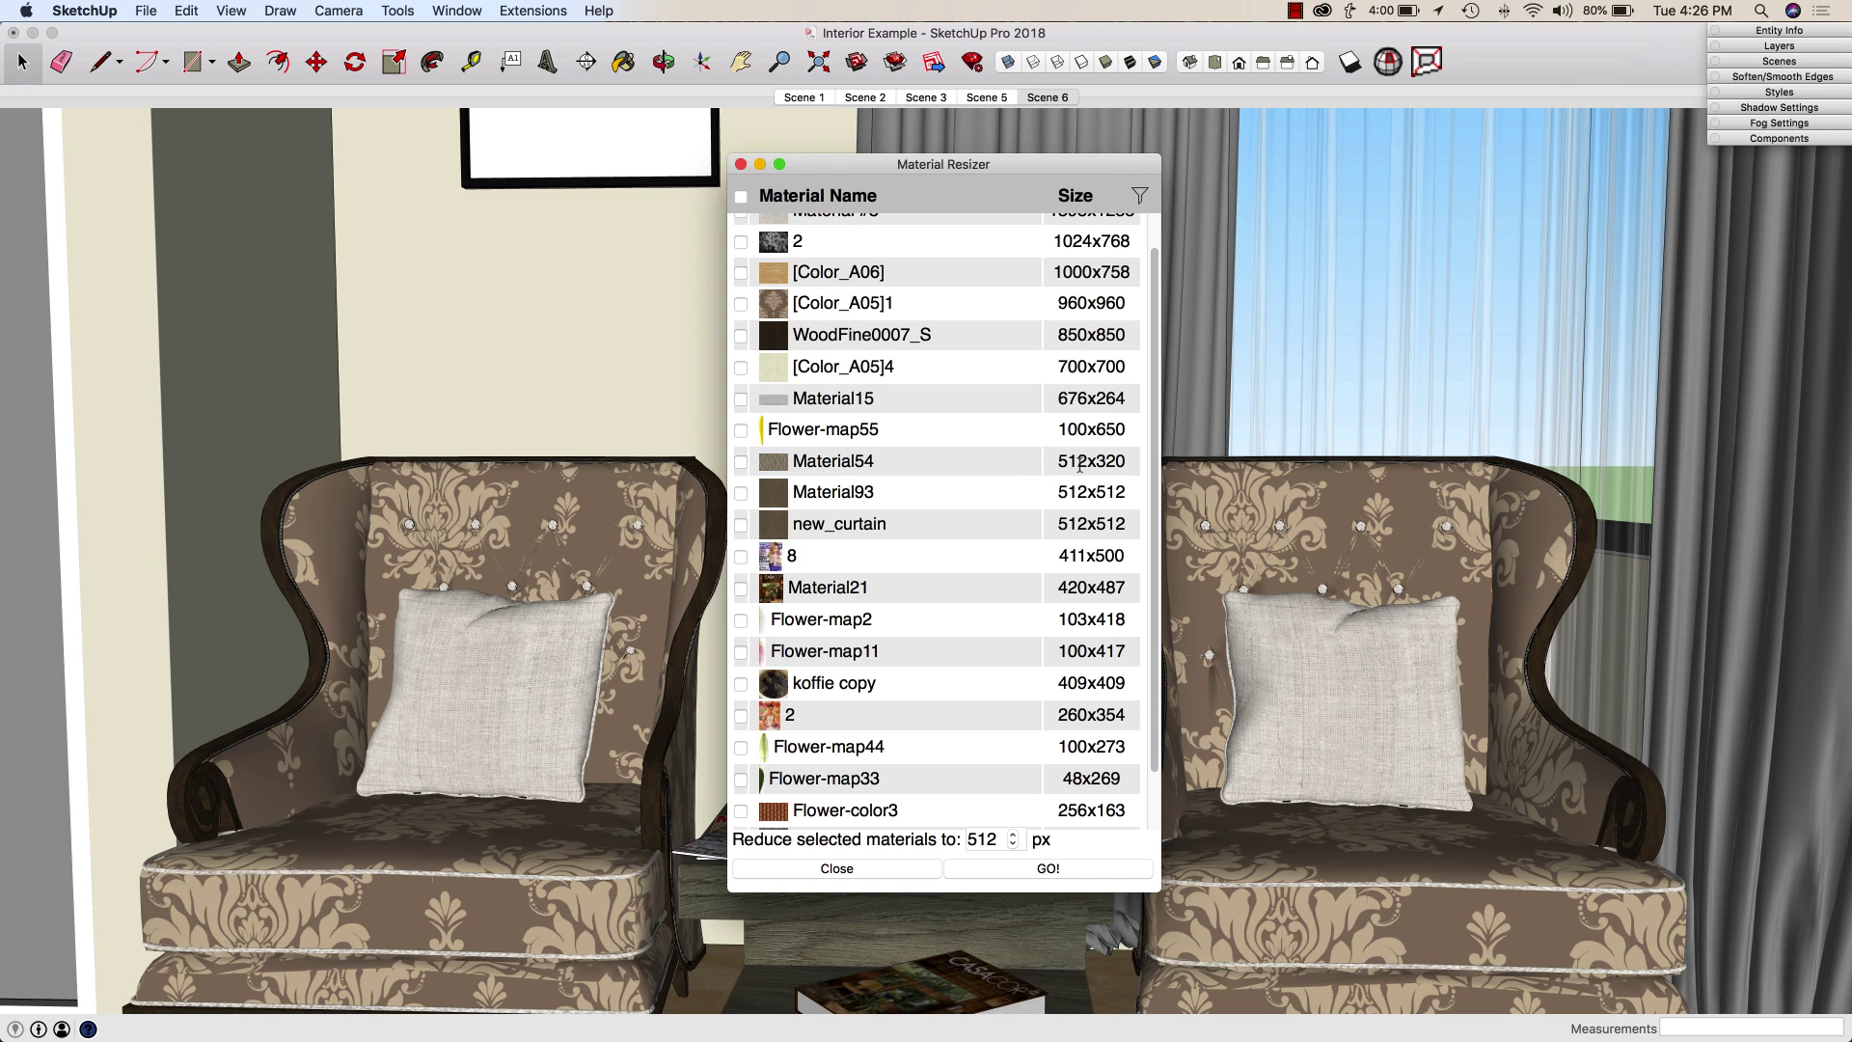
{"action": "scroll", "coordinate": [967, 473], "scroll_direction": "up", "scroll_amount": 2}
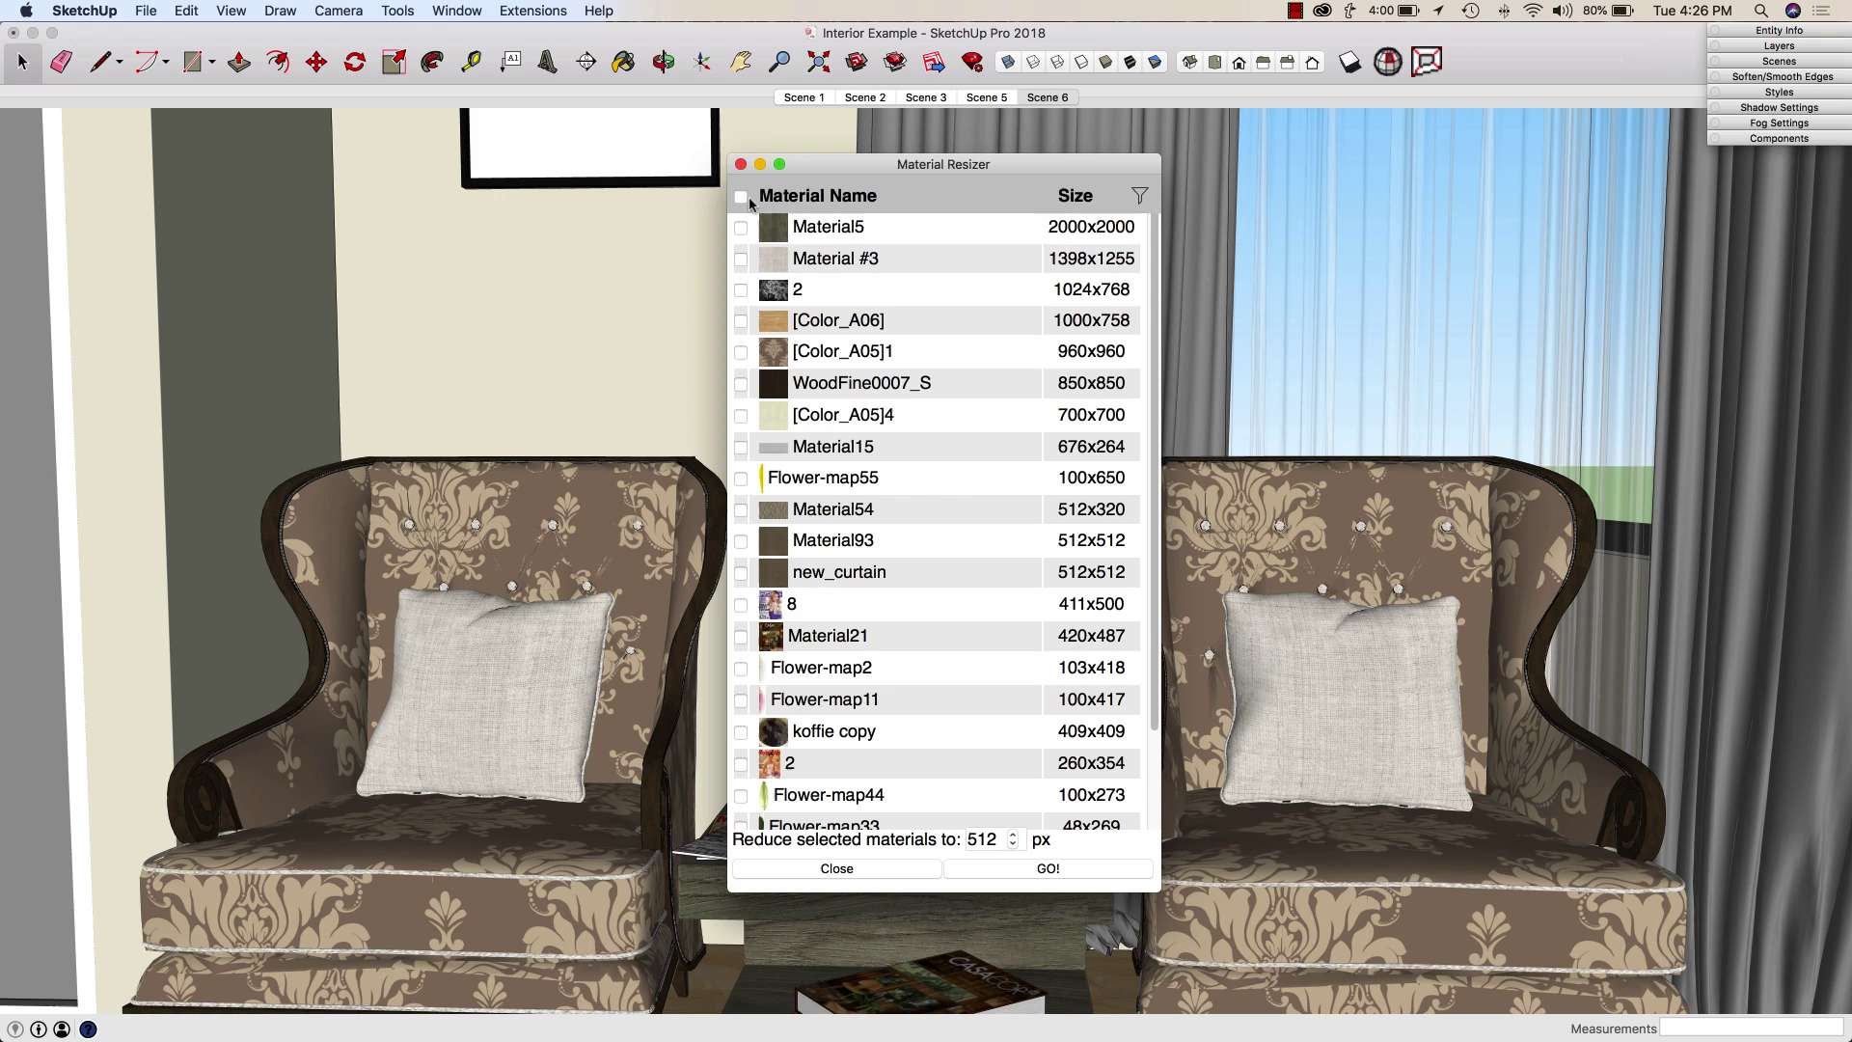
Select all materials and resize the nine remaining ones to 512 px, Material5 becoming 512x512.
{"action": "left_click", "coordinate": [740, 197]}
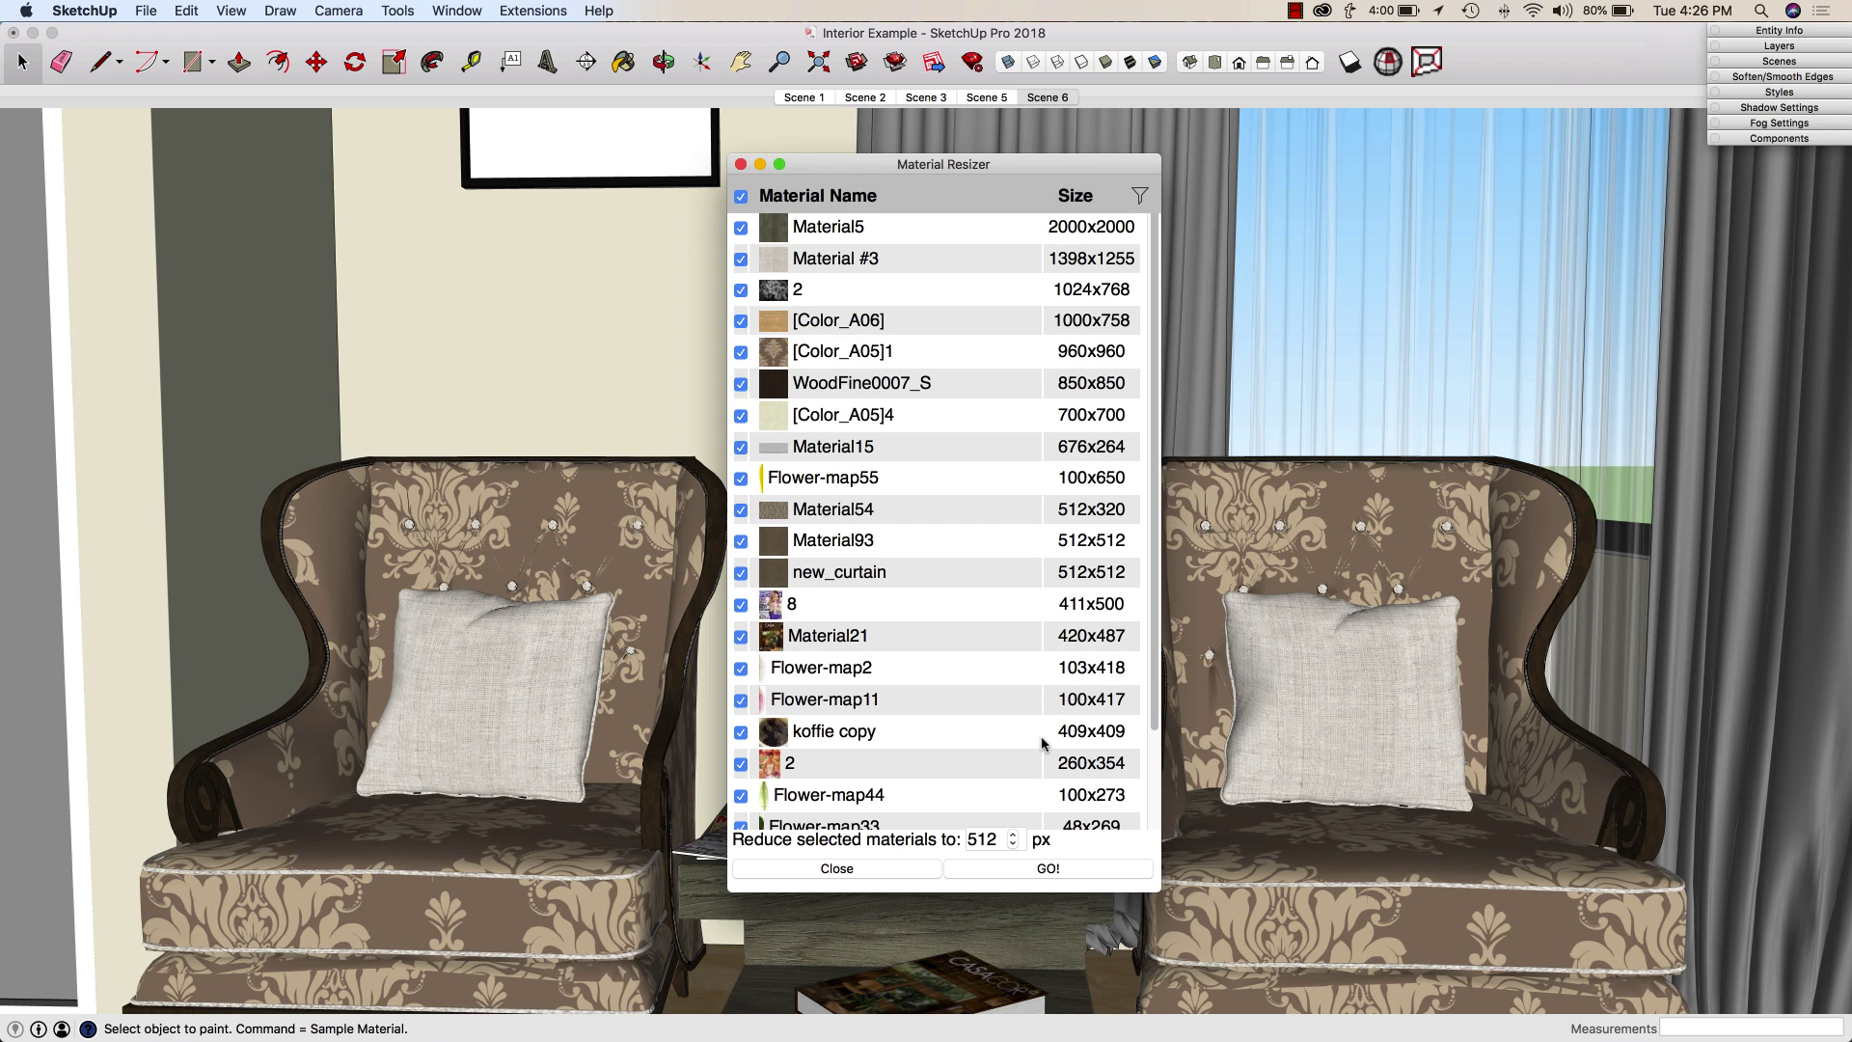
{"action": "scroll", "coordinate": [1042, 743], "scroll_direction": "down", "scroll_amount": 3}
{"action": "scroll", "coordinate": [1048, 627], "scroll_direction": "up", "scroll_amount": 3}
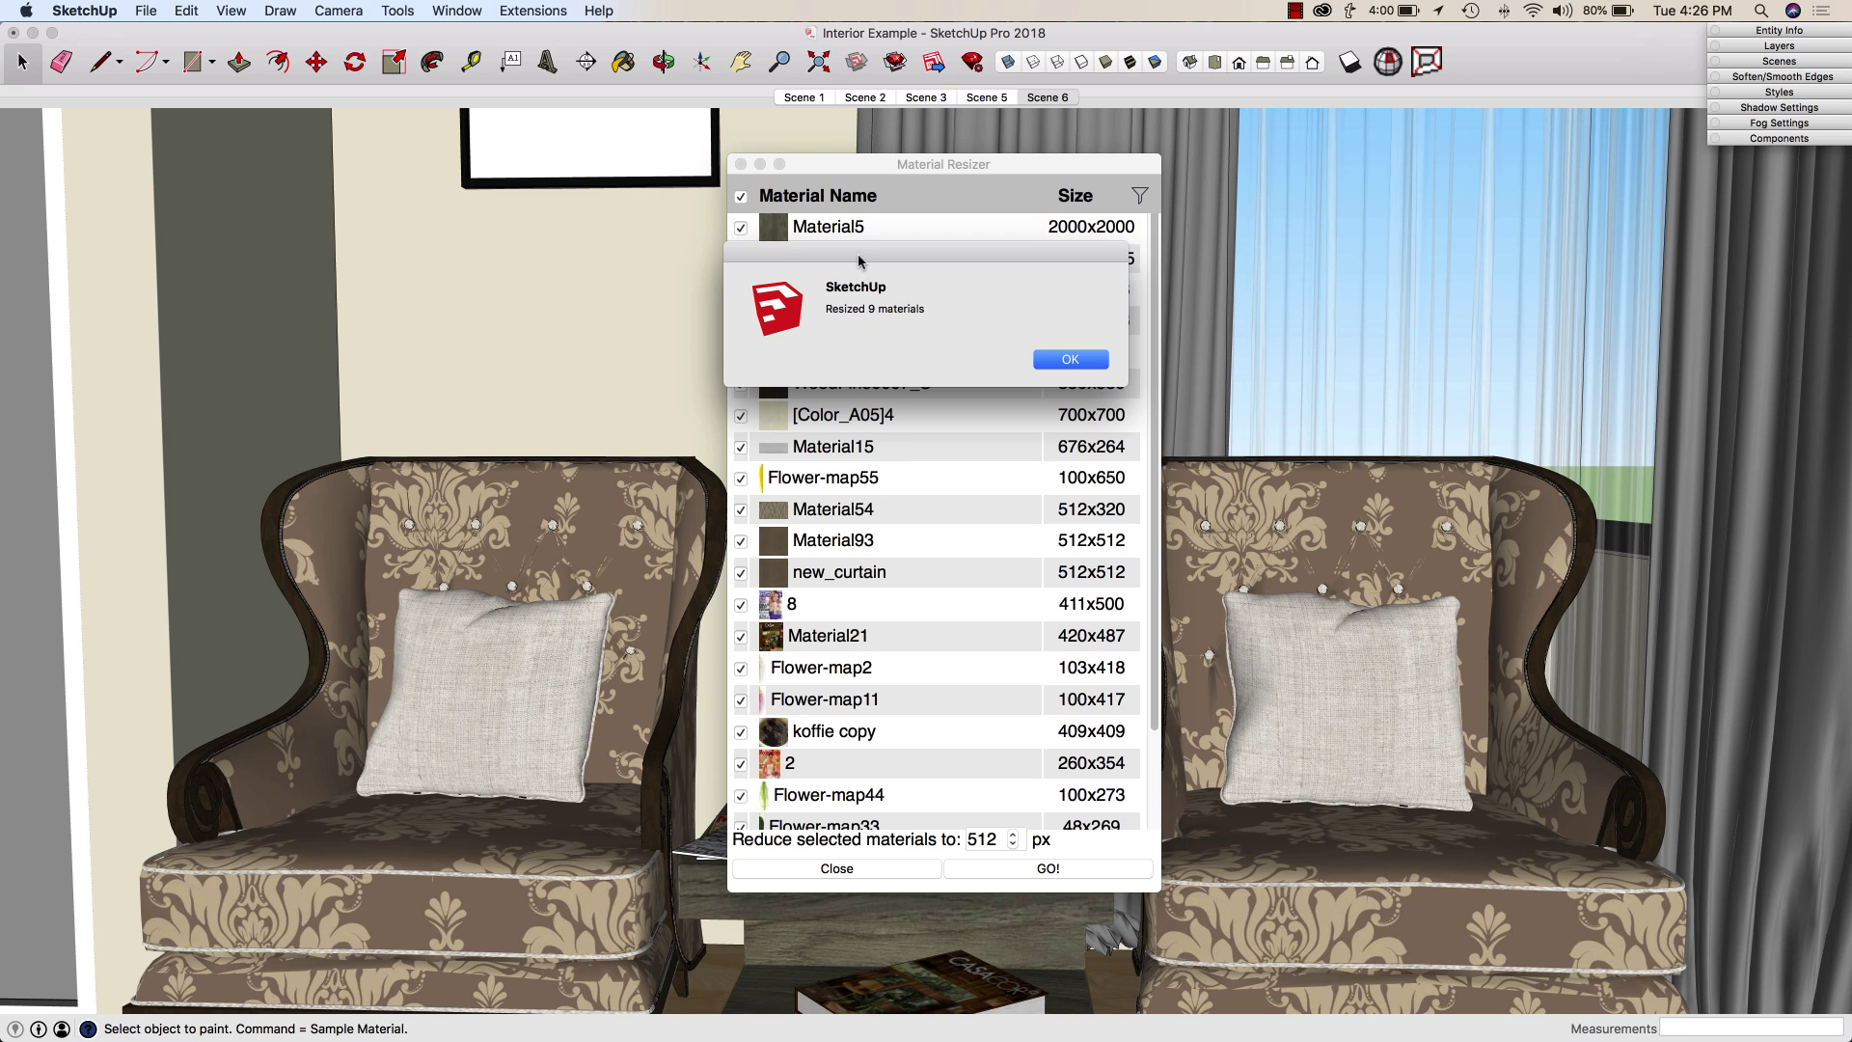
{"action": "left_click_drag", "start_coordinate": [860, 256], "coordinate": [1396, 249]}
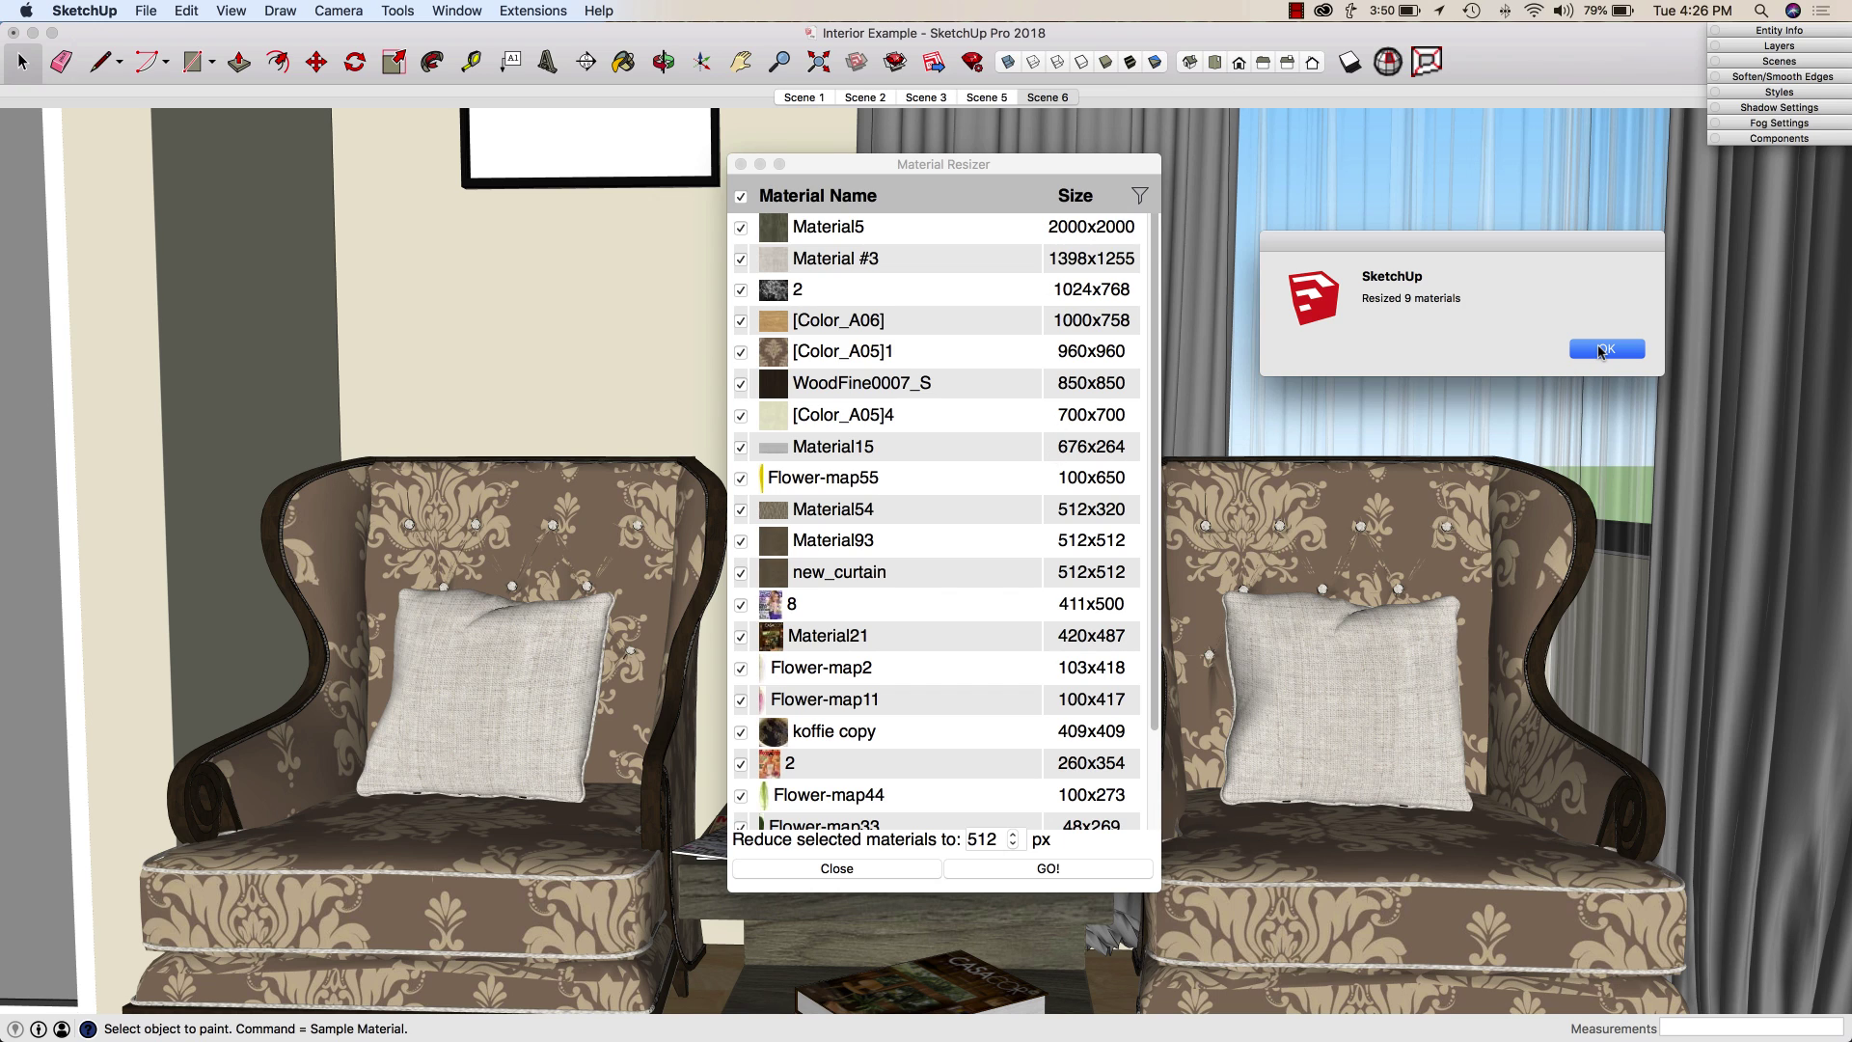
{"action": "left_click", "coordinate": [1602, 349]}
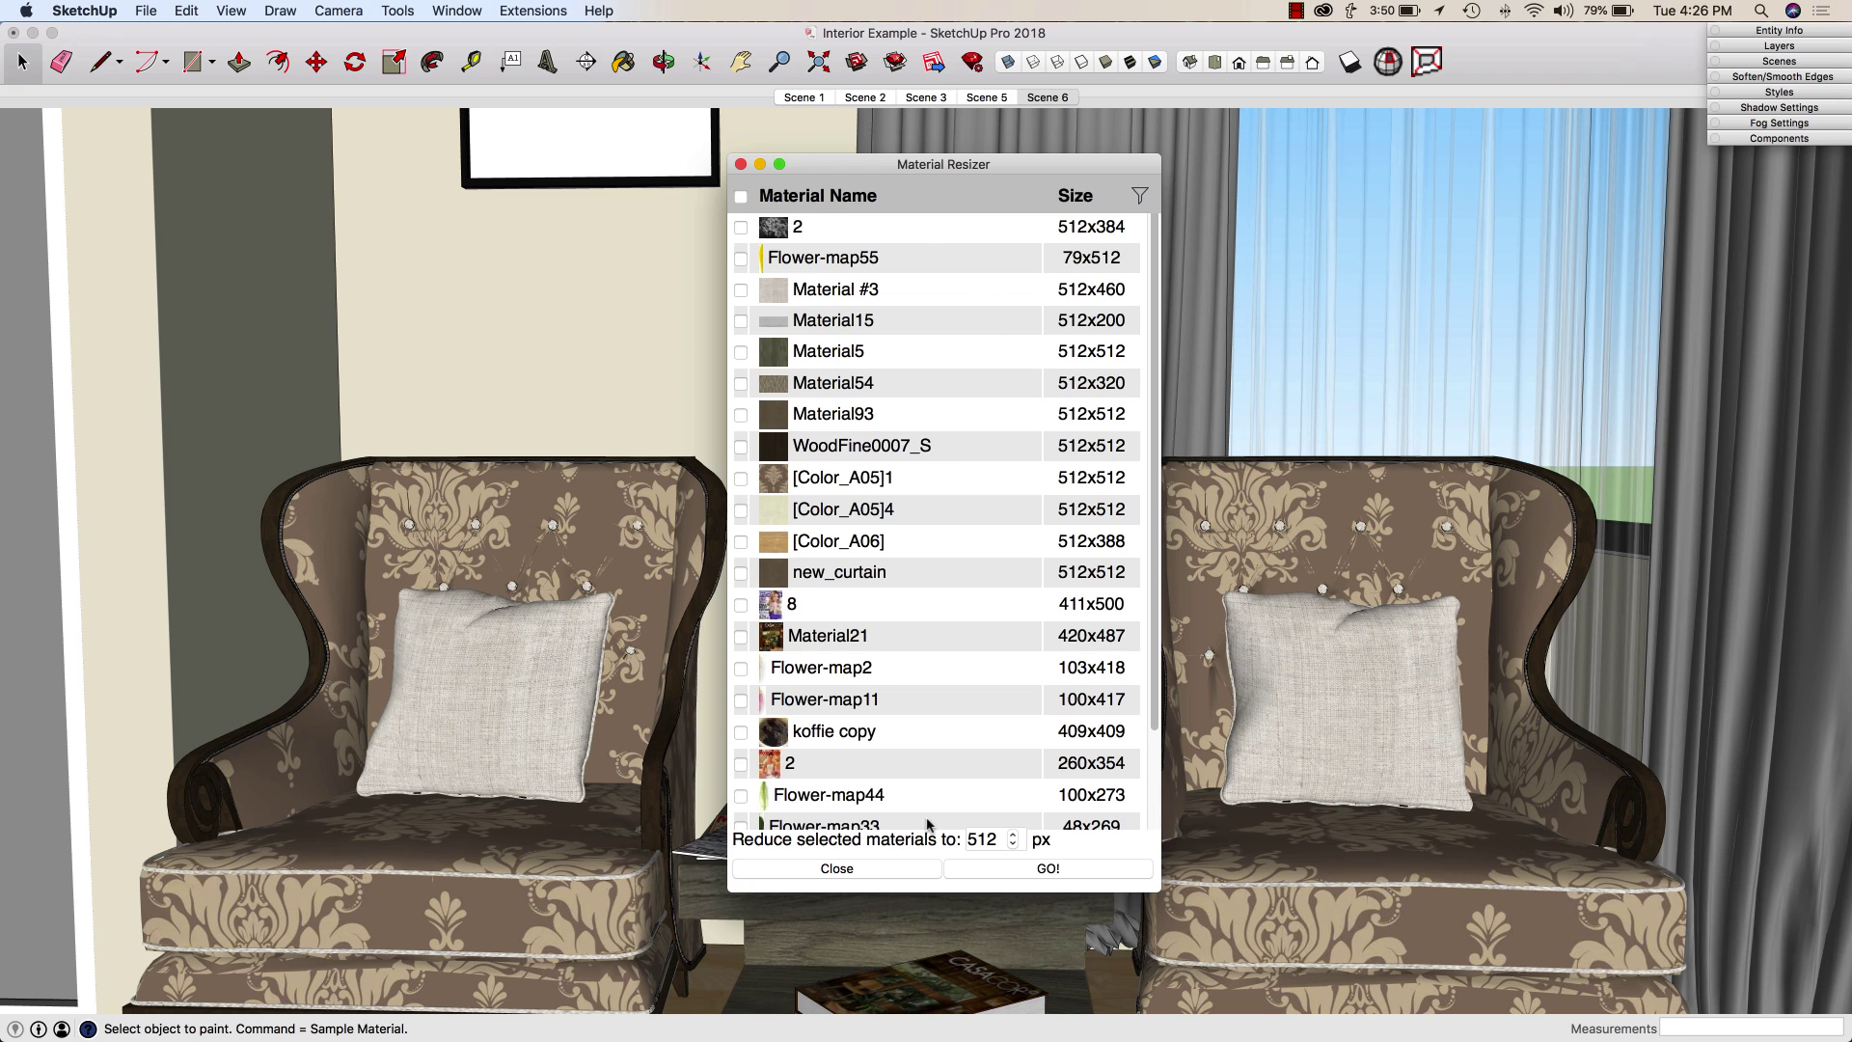
Close Material Resizer and orbit slightly around the armchairs.
{"action": "left_click", "coordinate": [740, 164]}
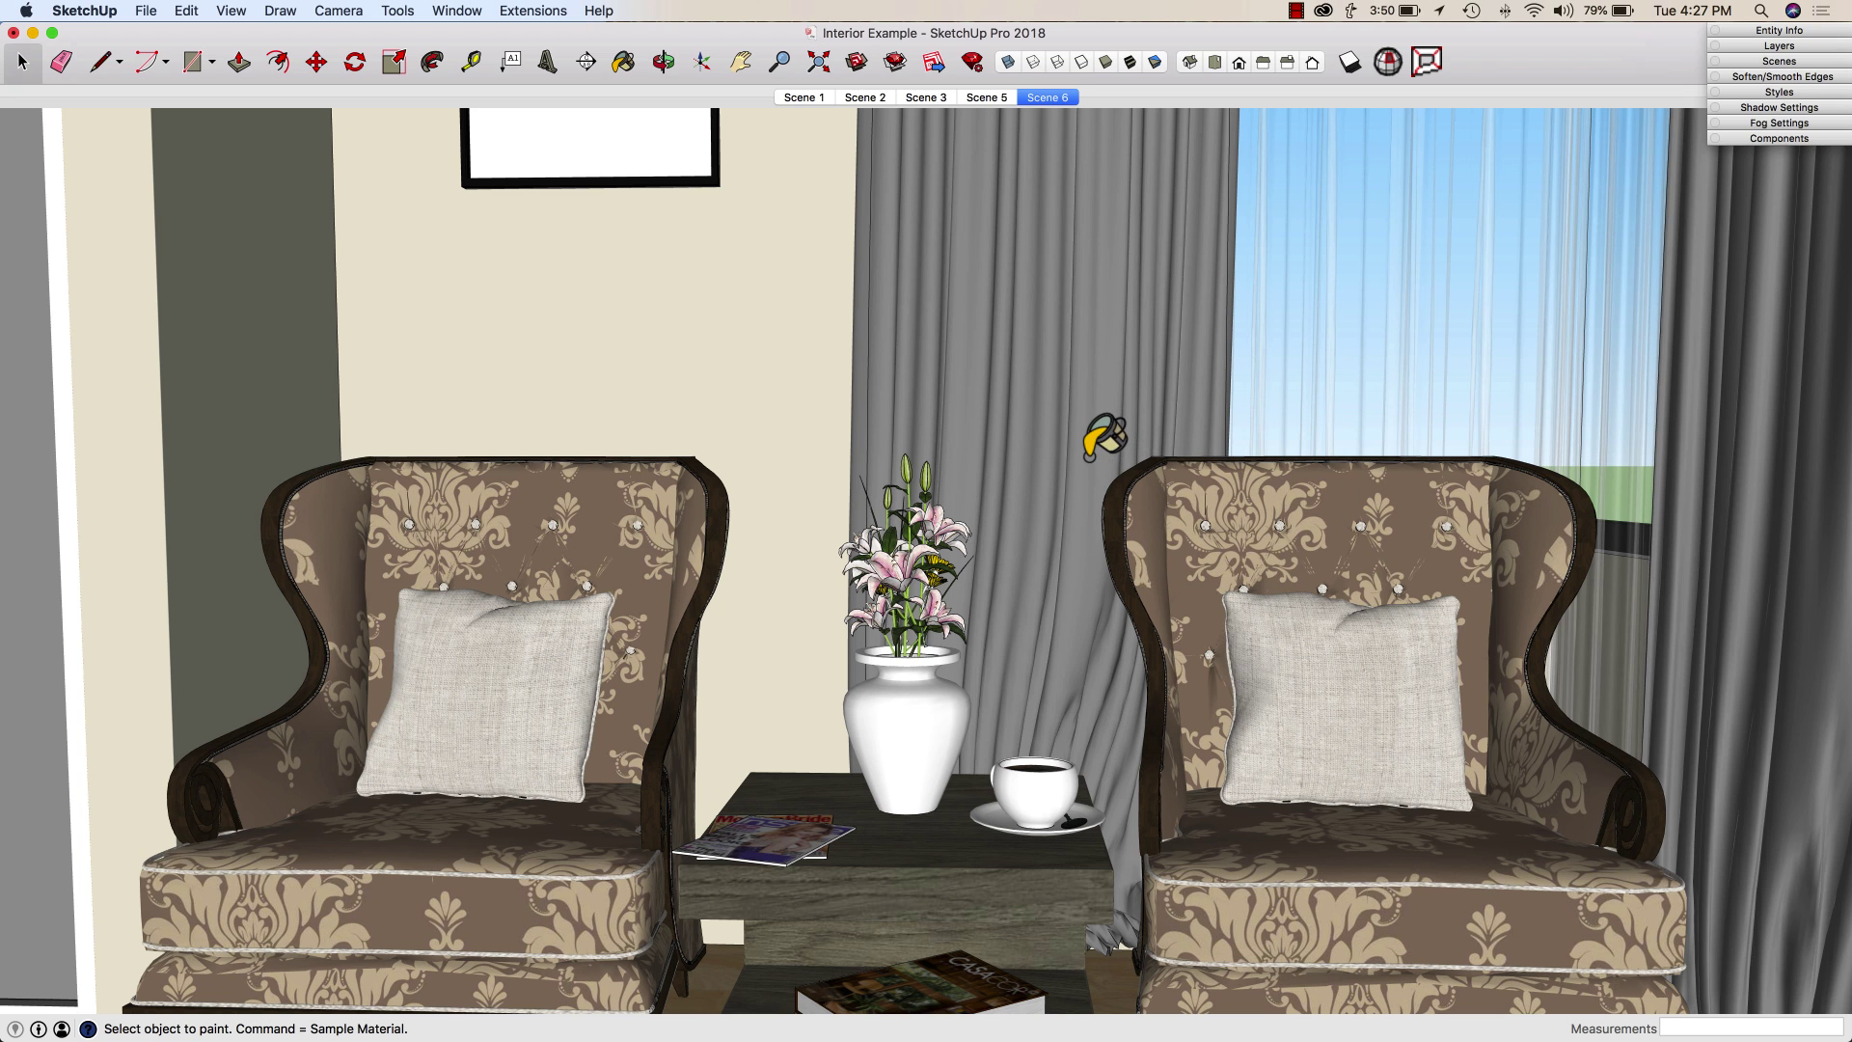
{"action": "mouse_move", "coordinate": [1099, 434]}
{"action": "middle_mouse_down"}
{"action": "mouse_move", "coordinate": [1070, 463]}
{"action": "mouse_move", "coordinate": [1071, 447]}
{"action": "middle_mouse_up"}
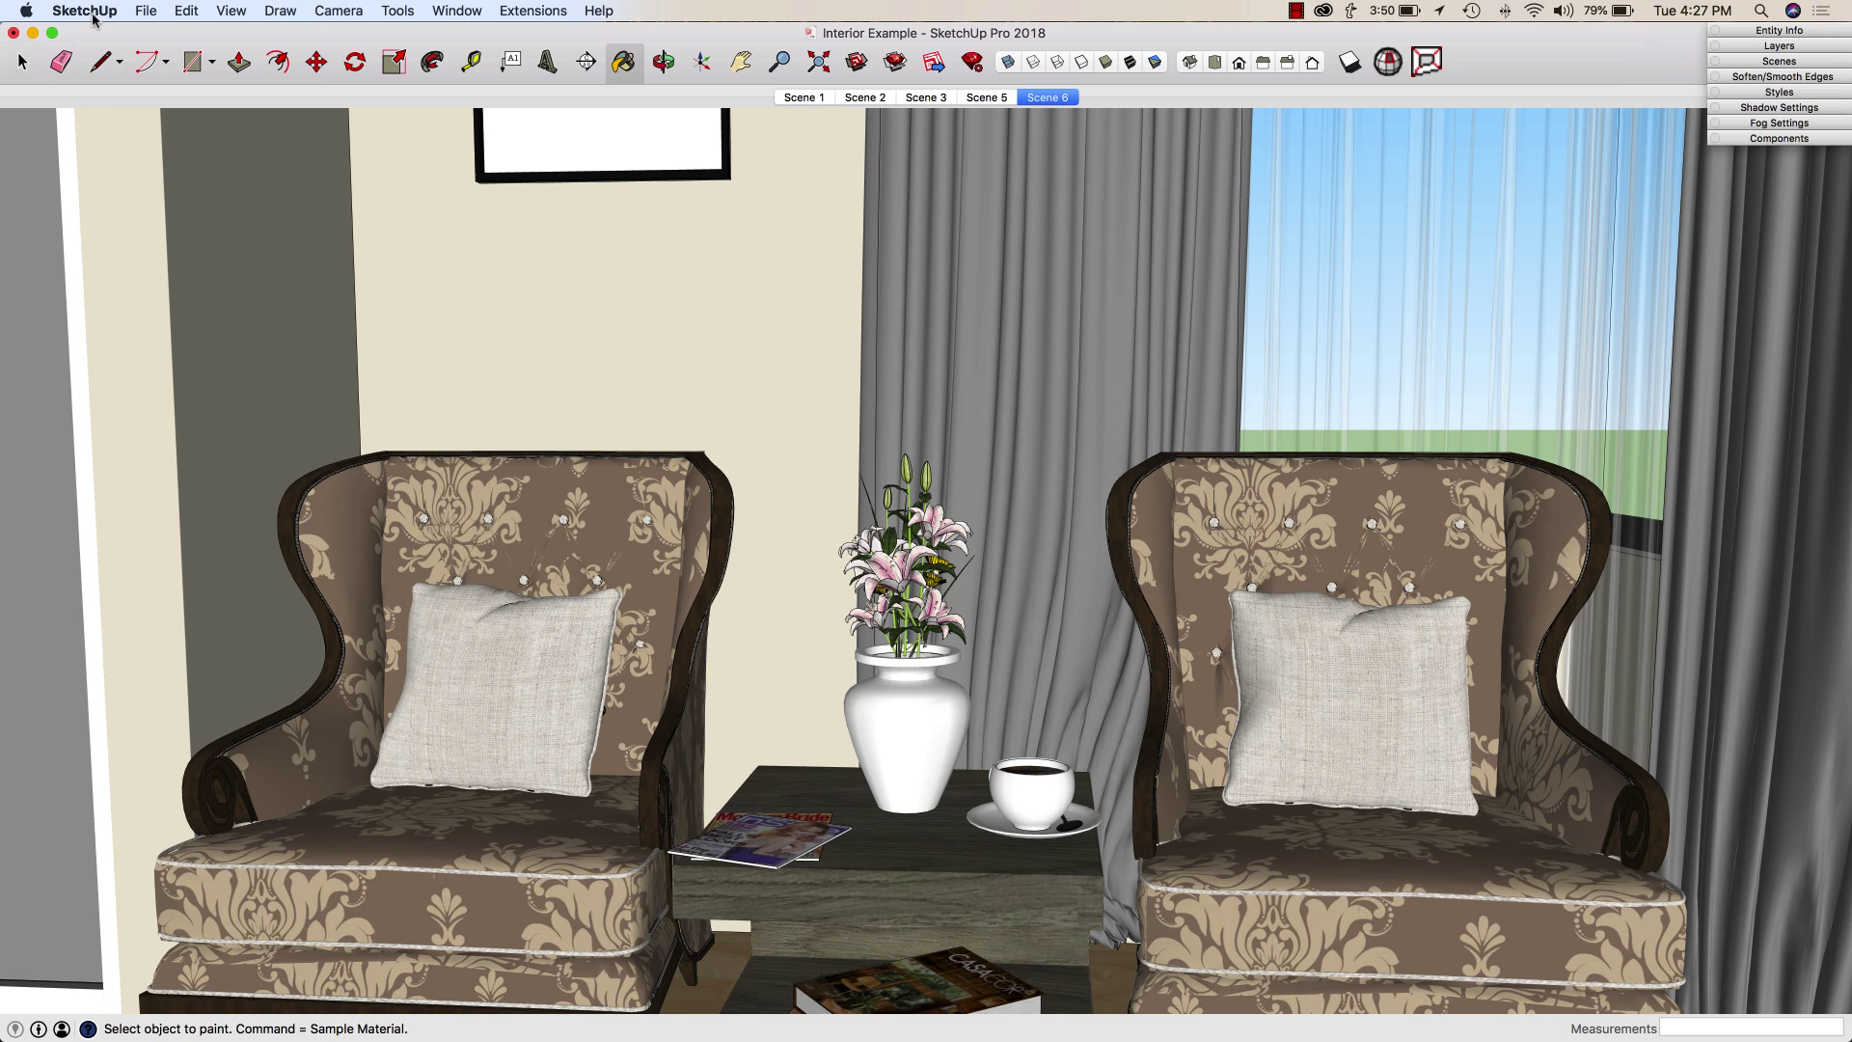
Save the model to the Desktop as 'Interior Example Resize'.
{"action": "left_click", "coordinate": [142, 13]}
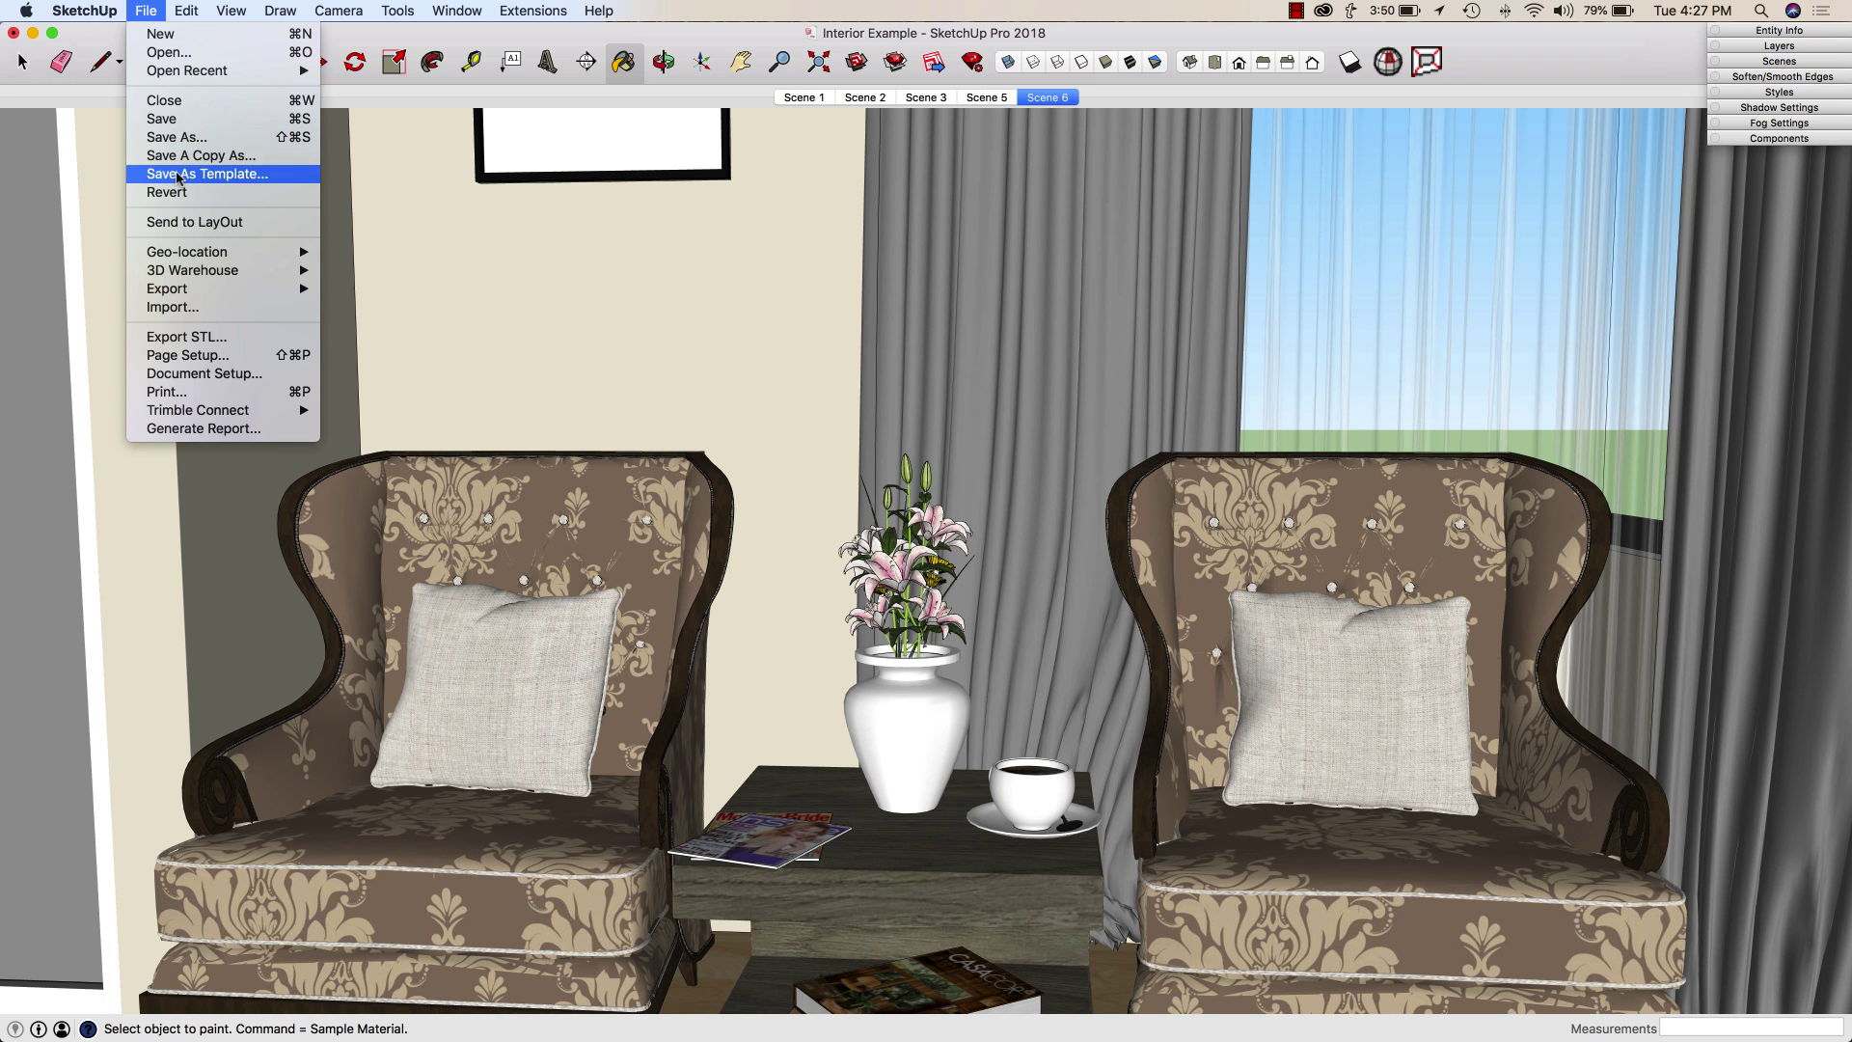
{"action": "left_click", "coordinate": [180, 141]}
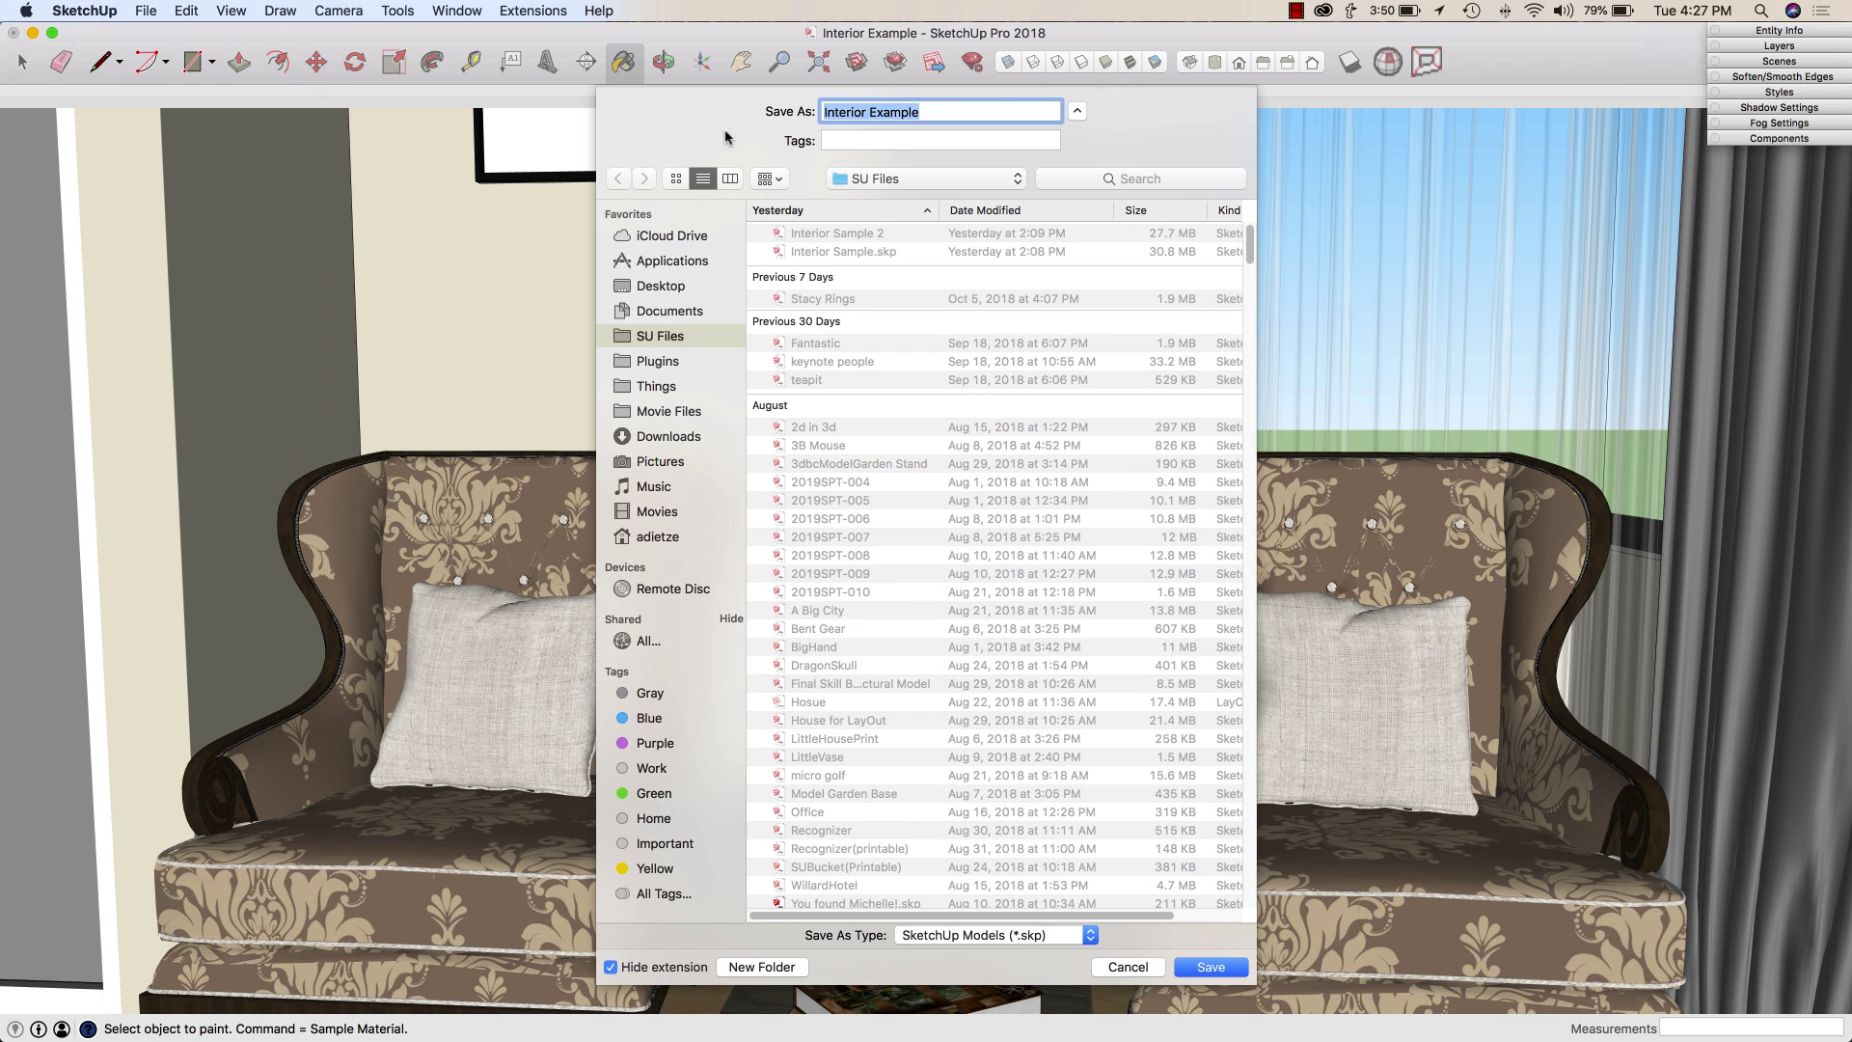
{"action": "left_click", "coordinate": [650, 286]}
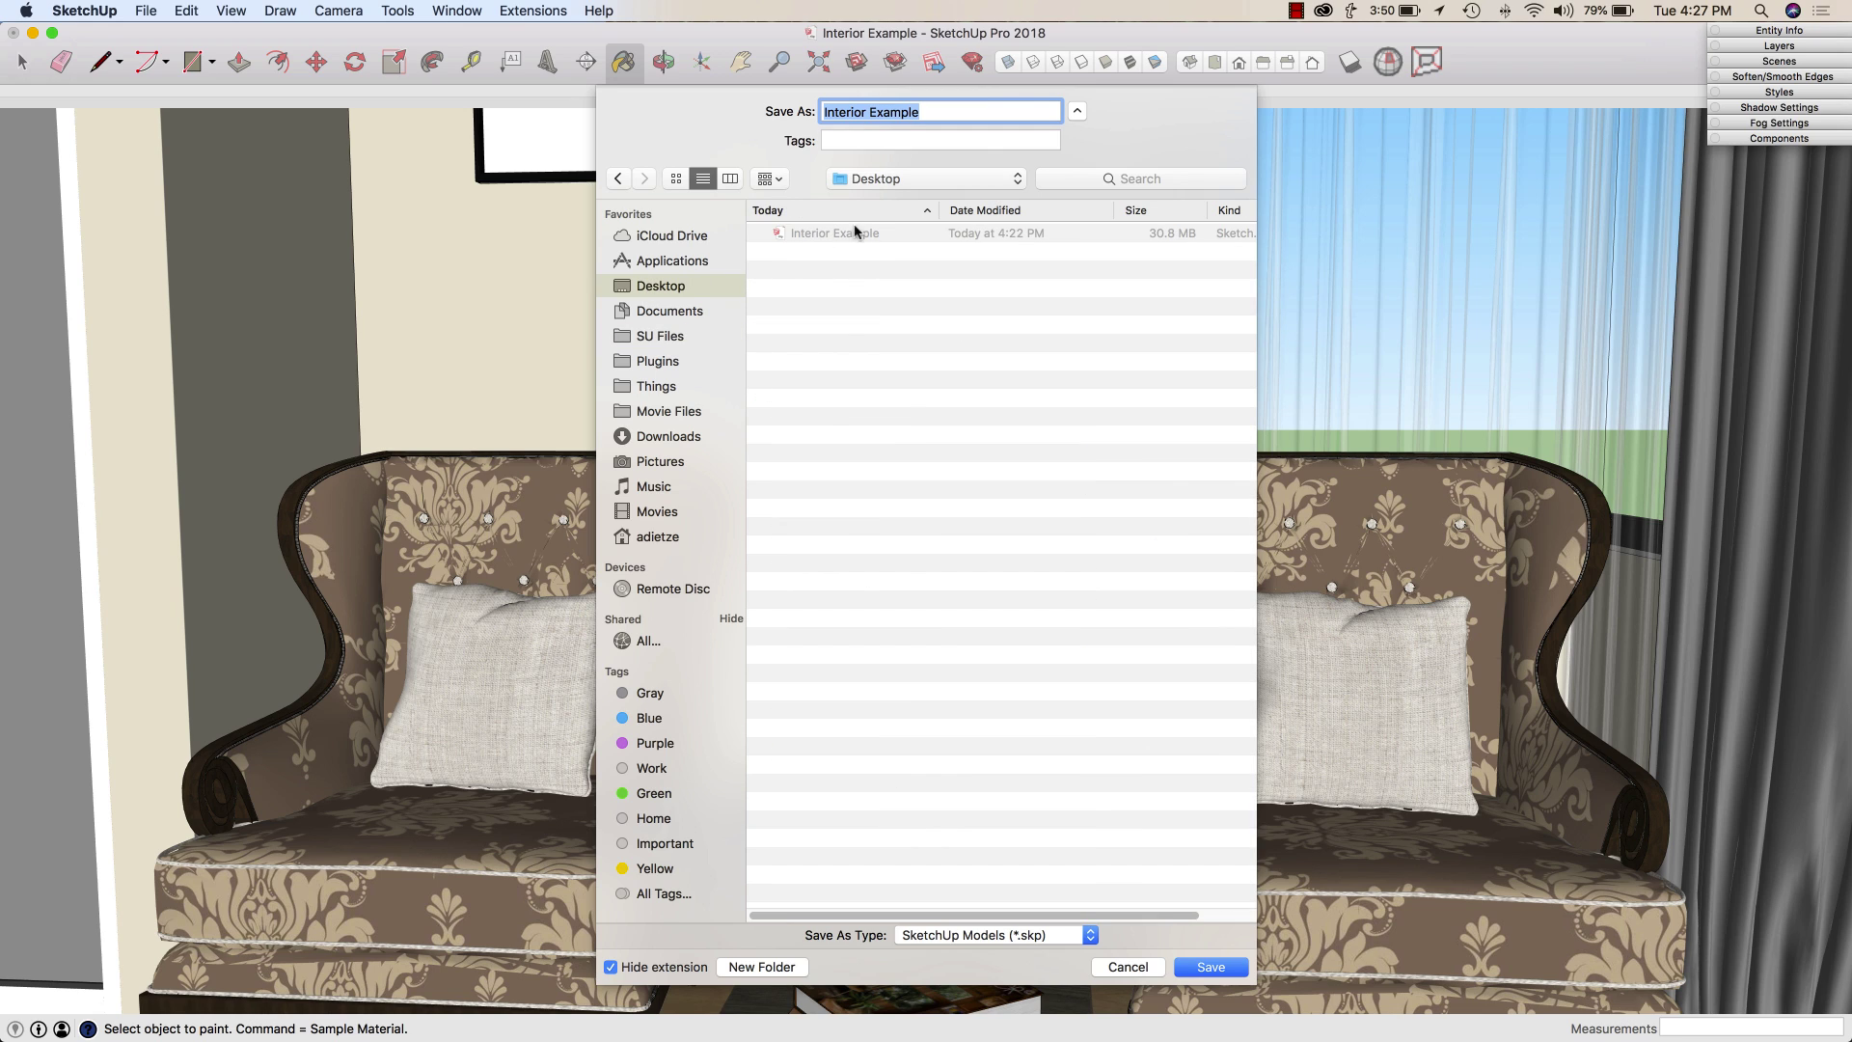
{"action": "left_click", "coordinate": [931, 112]}
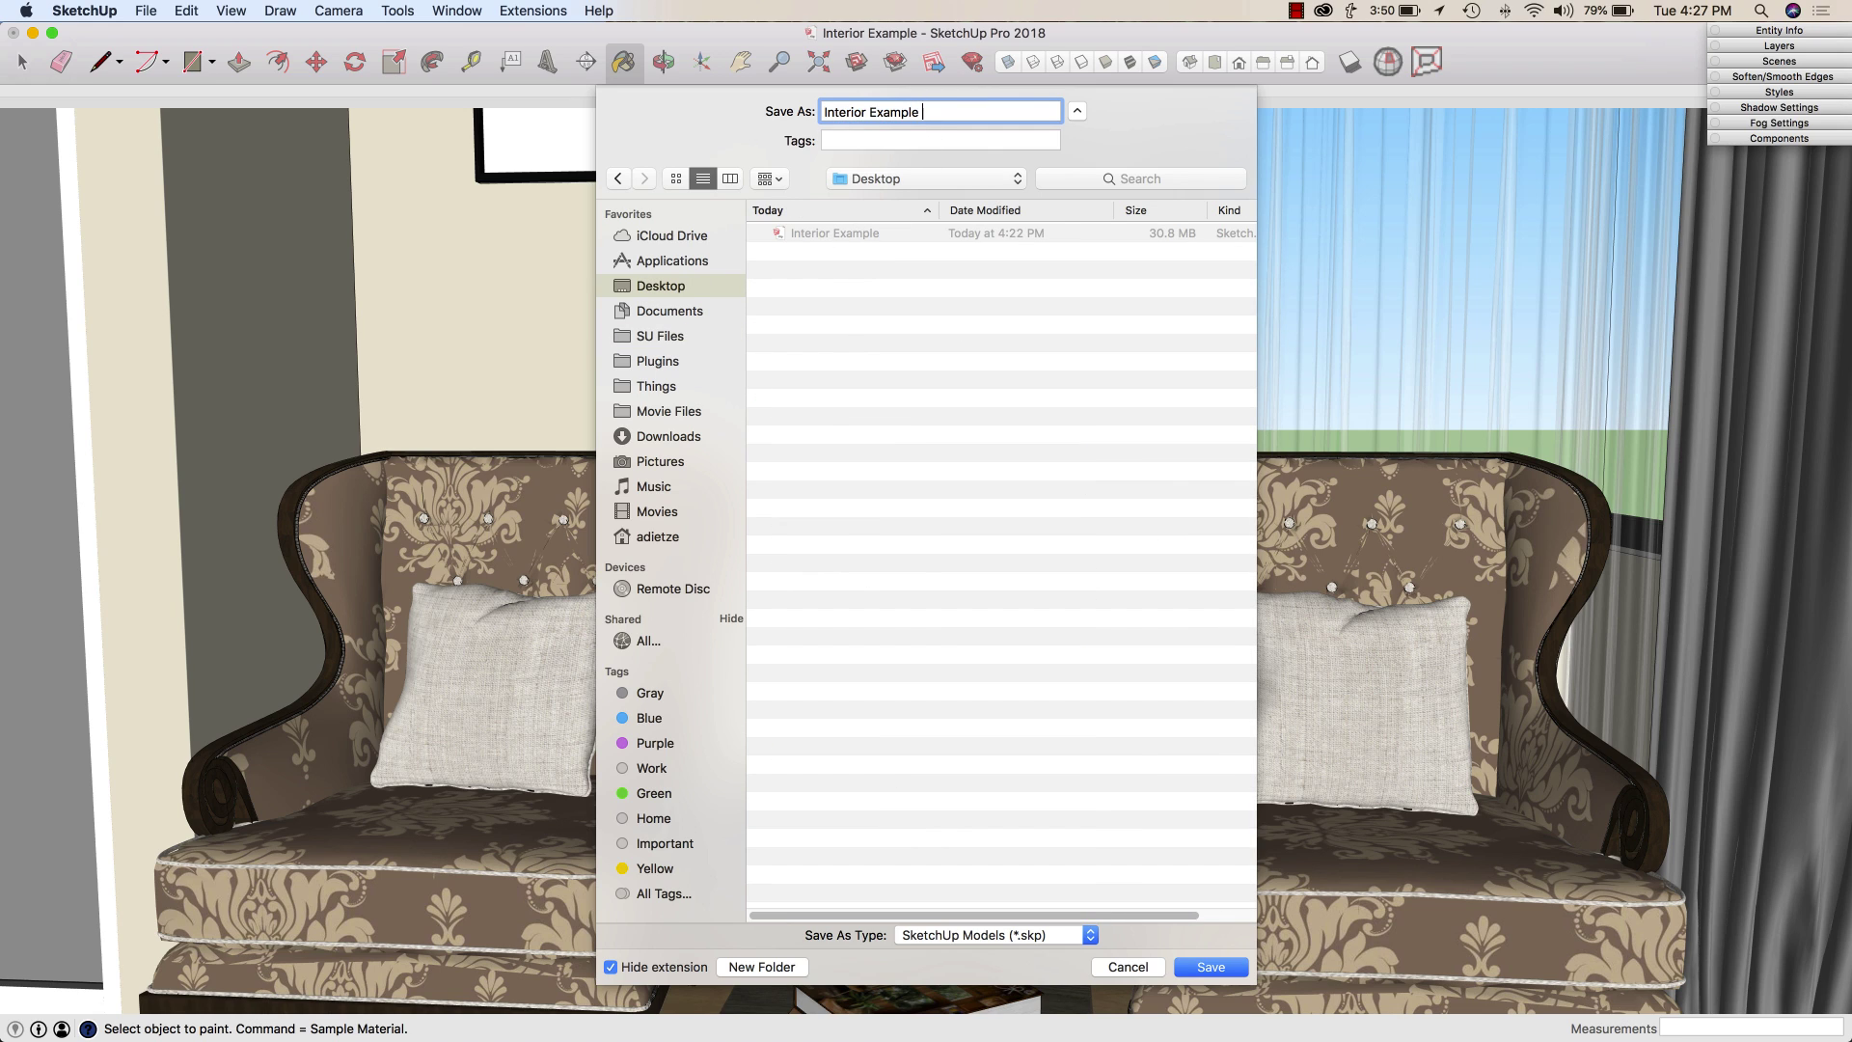
{"action": "type", "text": "Resize"}
{"action": "left_click", "coordinate": [1223, 966]}
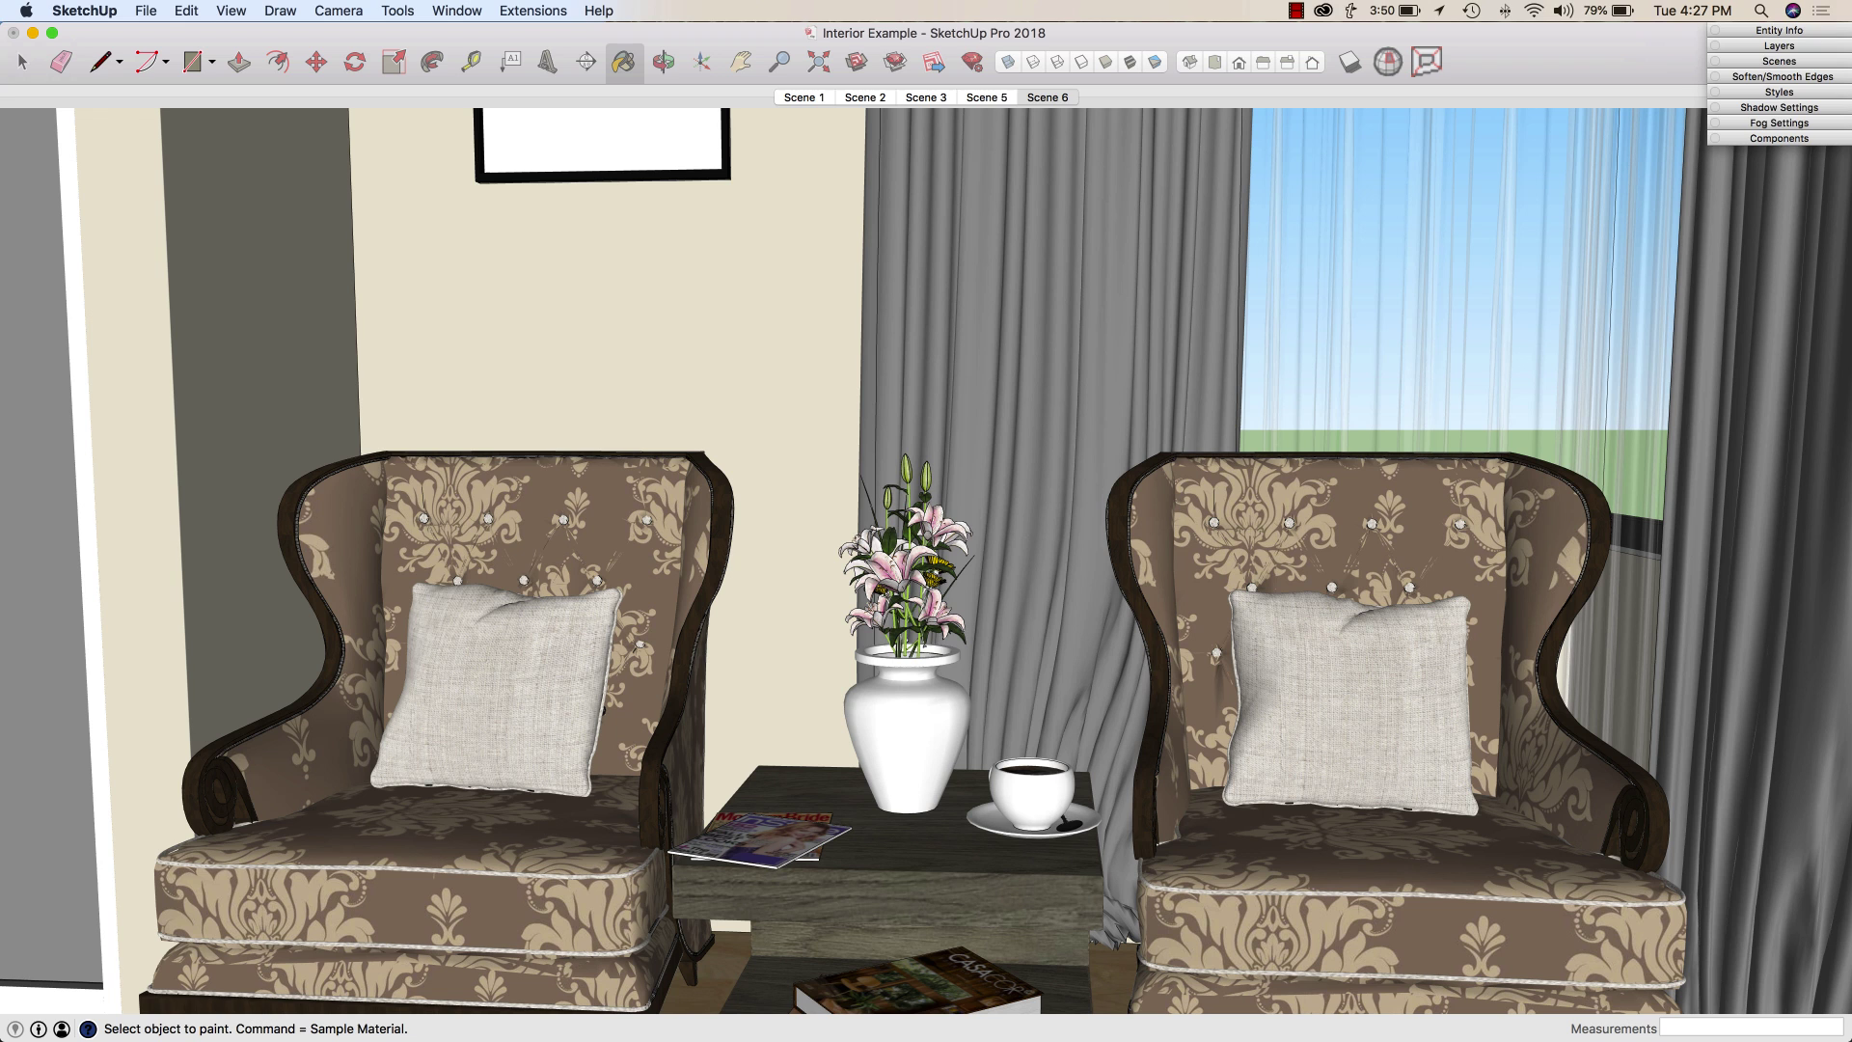
{"action": "key", "text": "super+Tab"}
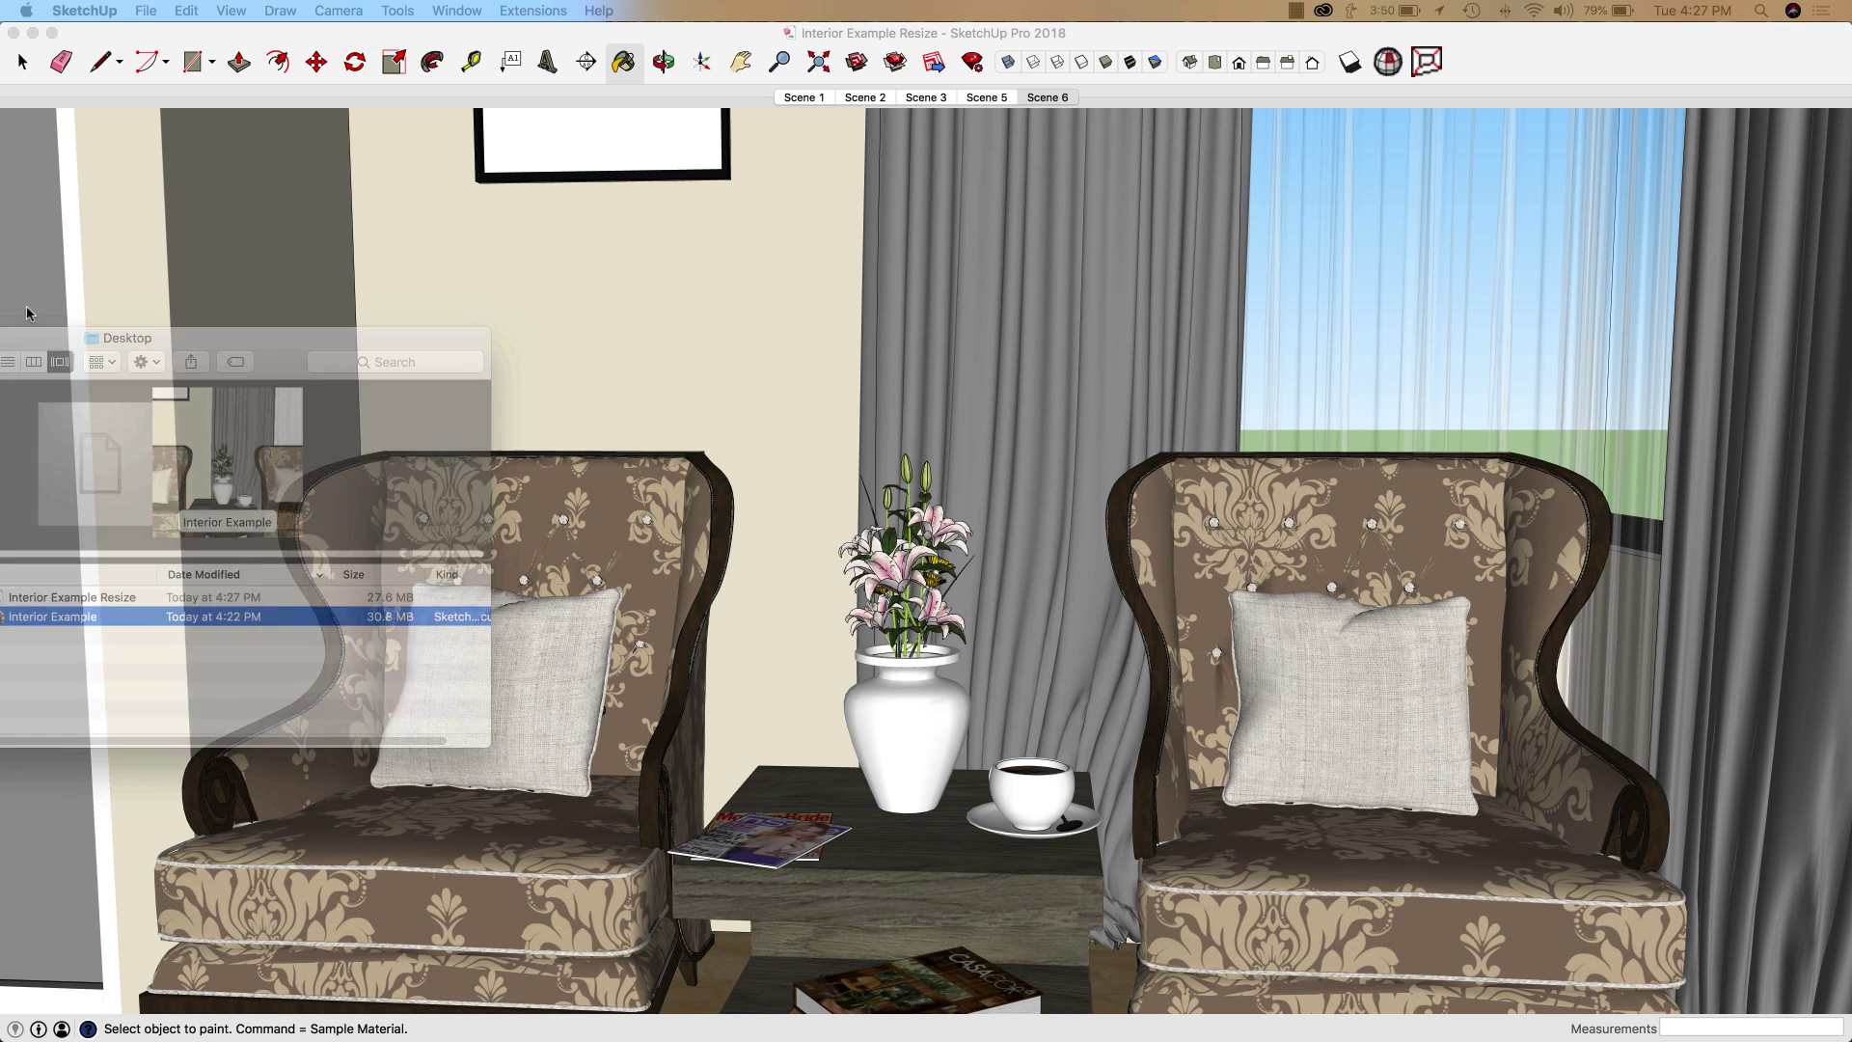
{"action": "left_click_drag", "start_coordinate": [845, 233], "coordinate": [826, 237]}
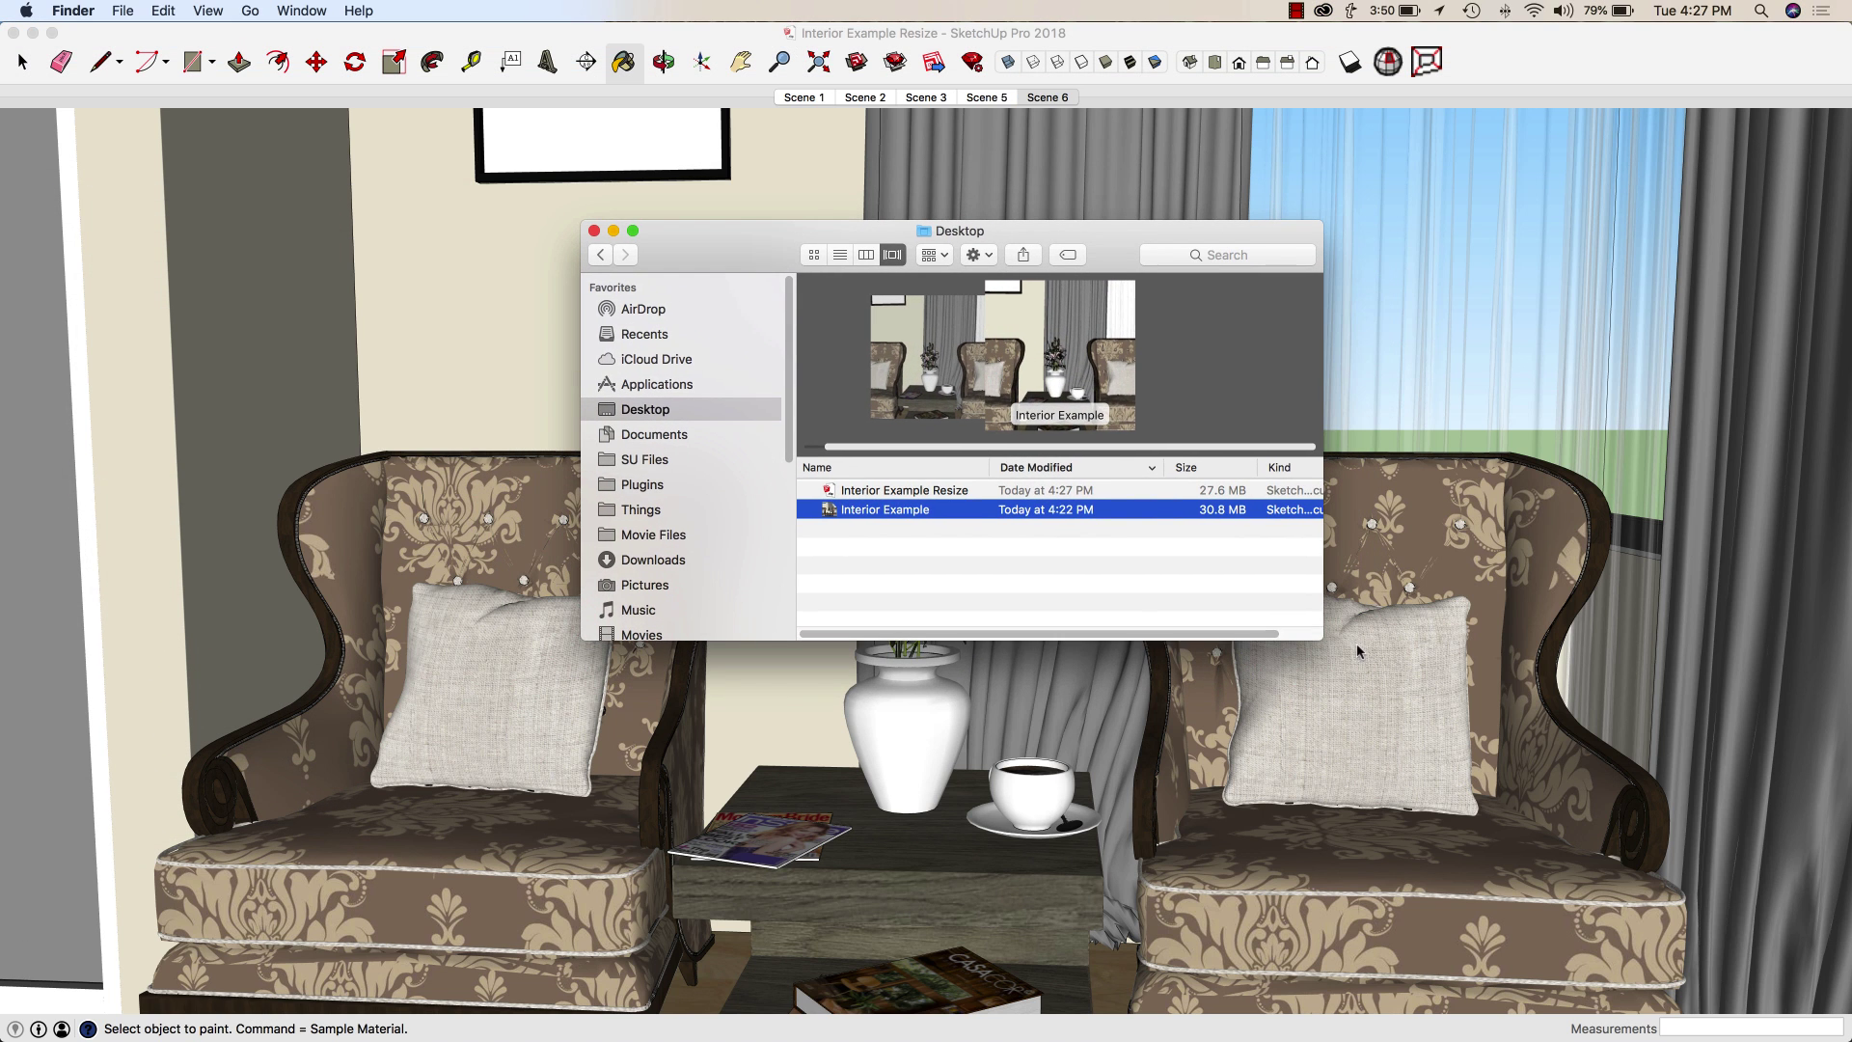
{"action": "left_click_drag", "start_coordinate": [1322, 639], "coordinate": [1461, 695]}
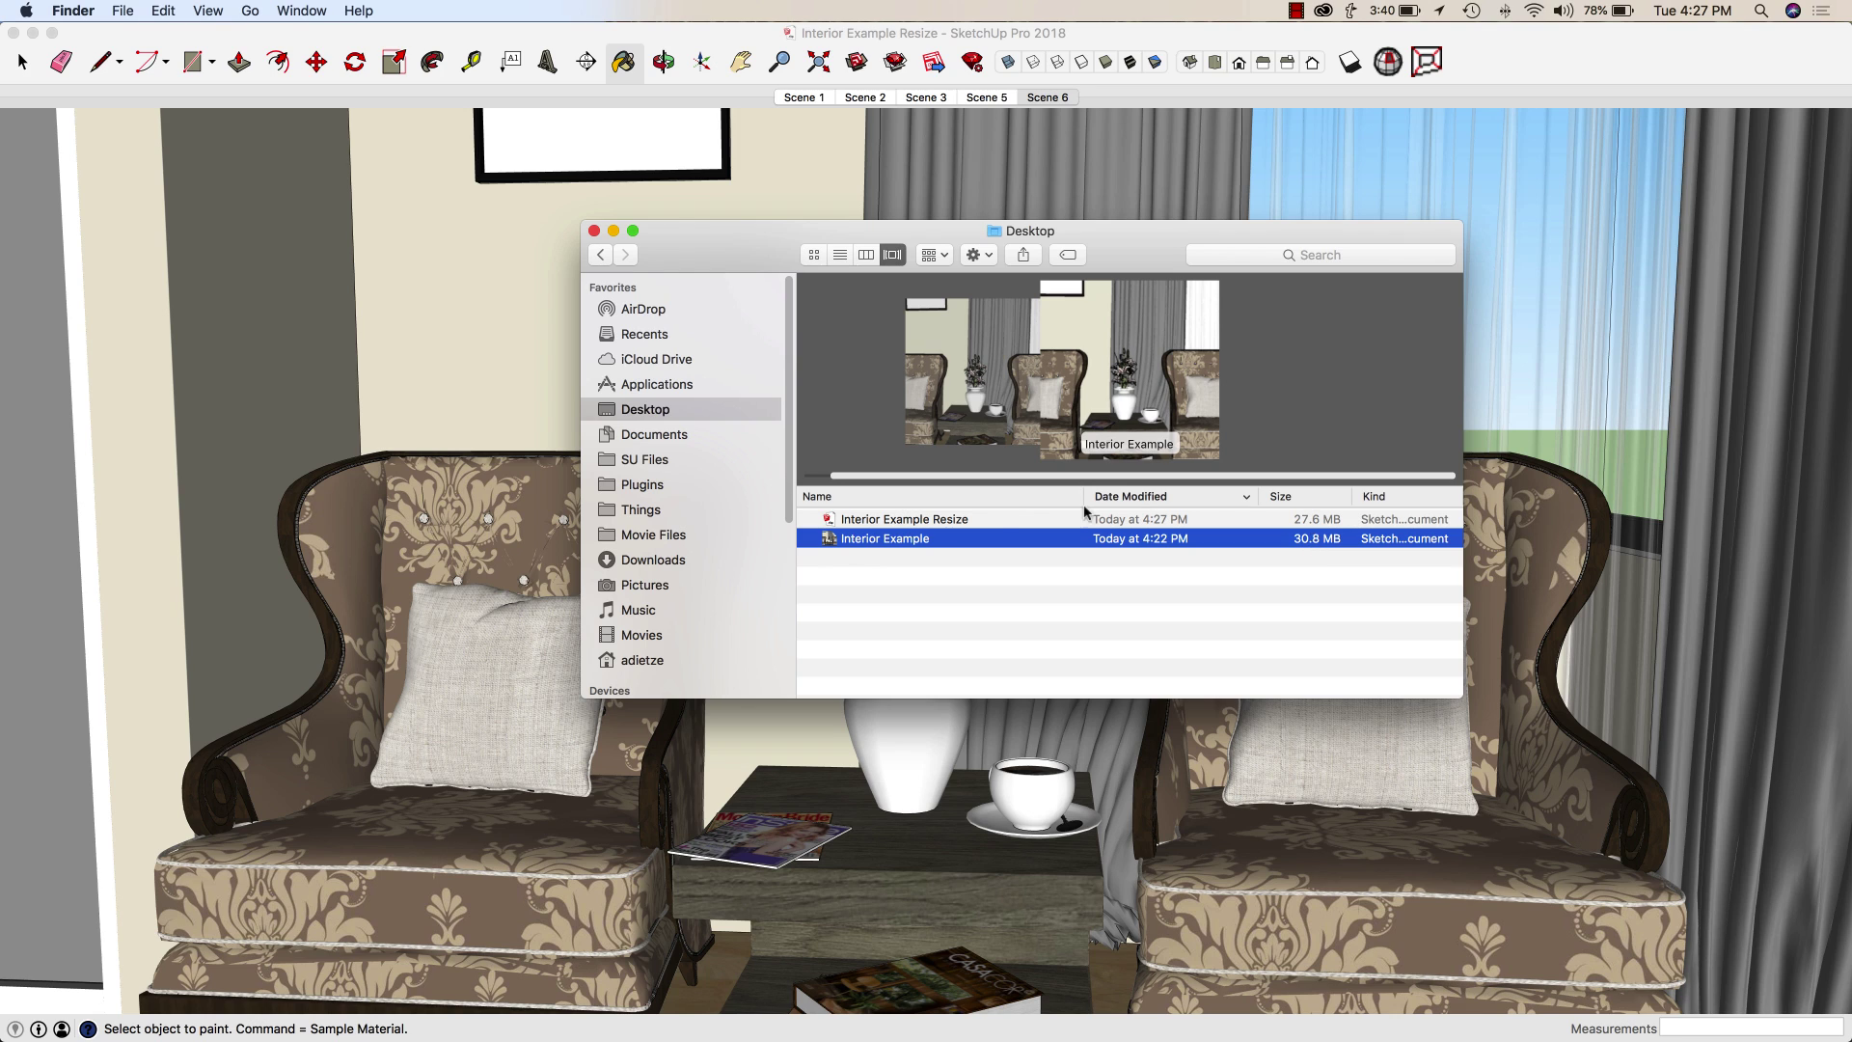
{"action": "left_click", "coordinate": [969, 521]}
{"action": "left_click", "coordinate": [966, 539]}
{"action": "left_click", "coordinate": [965, 519]}
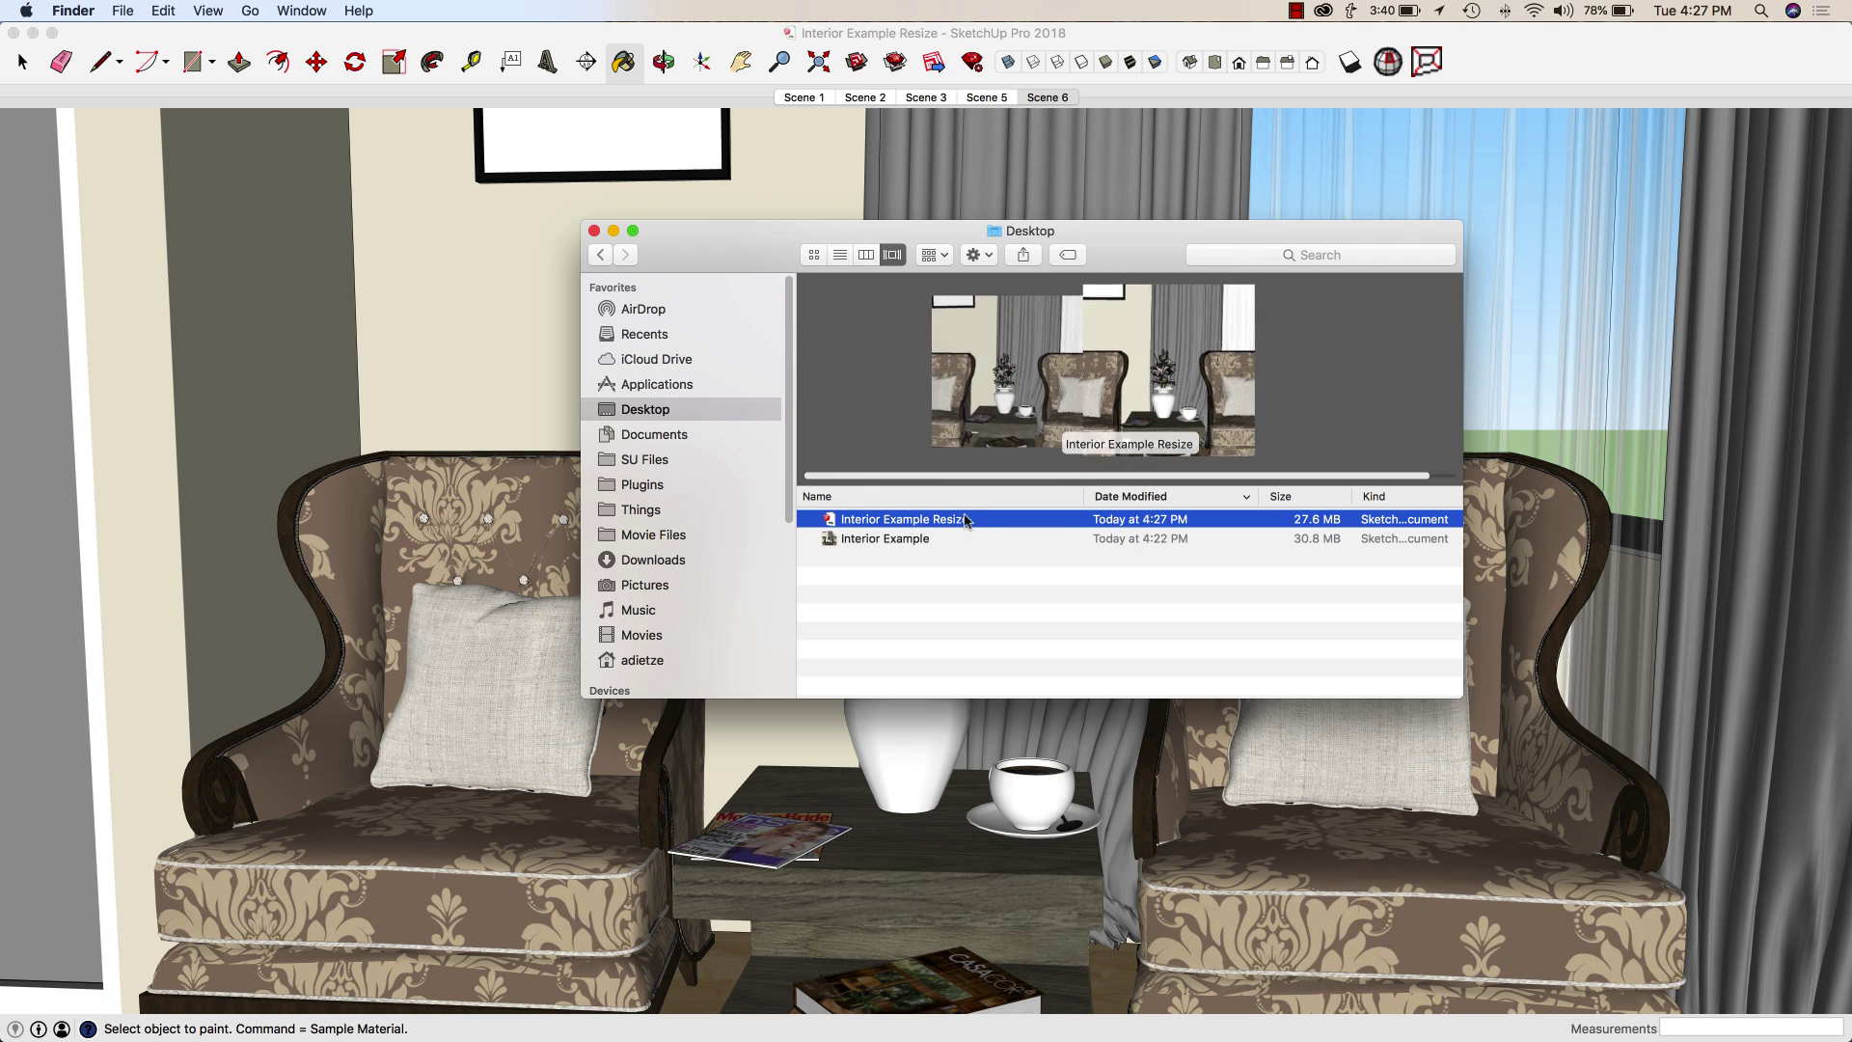
{"action": "left_click", "coordinate": [966, 540]}
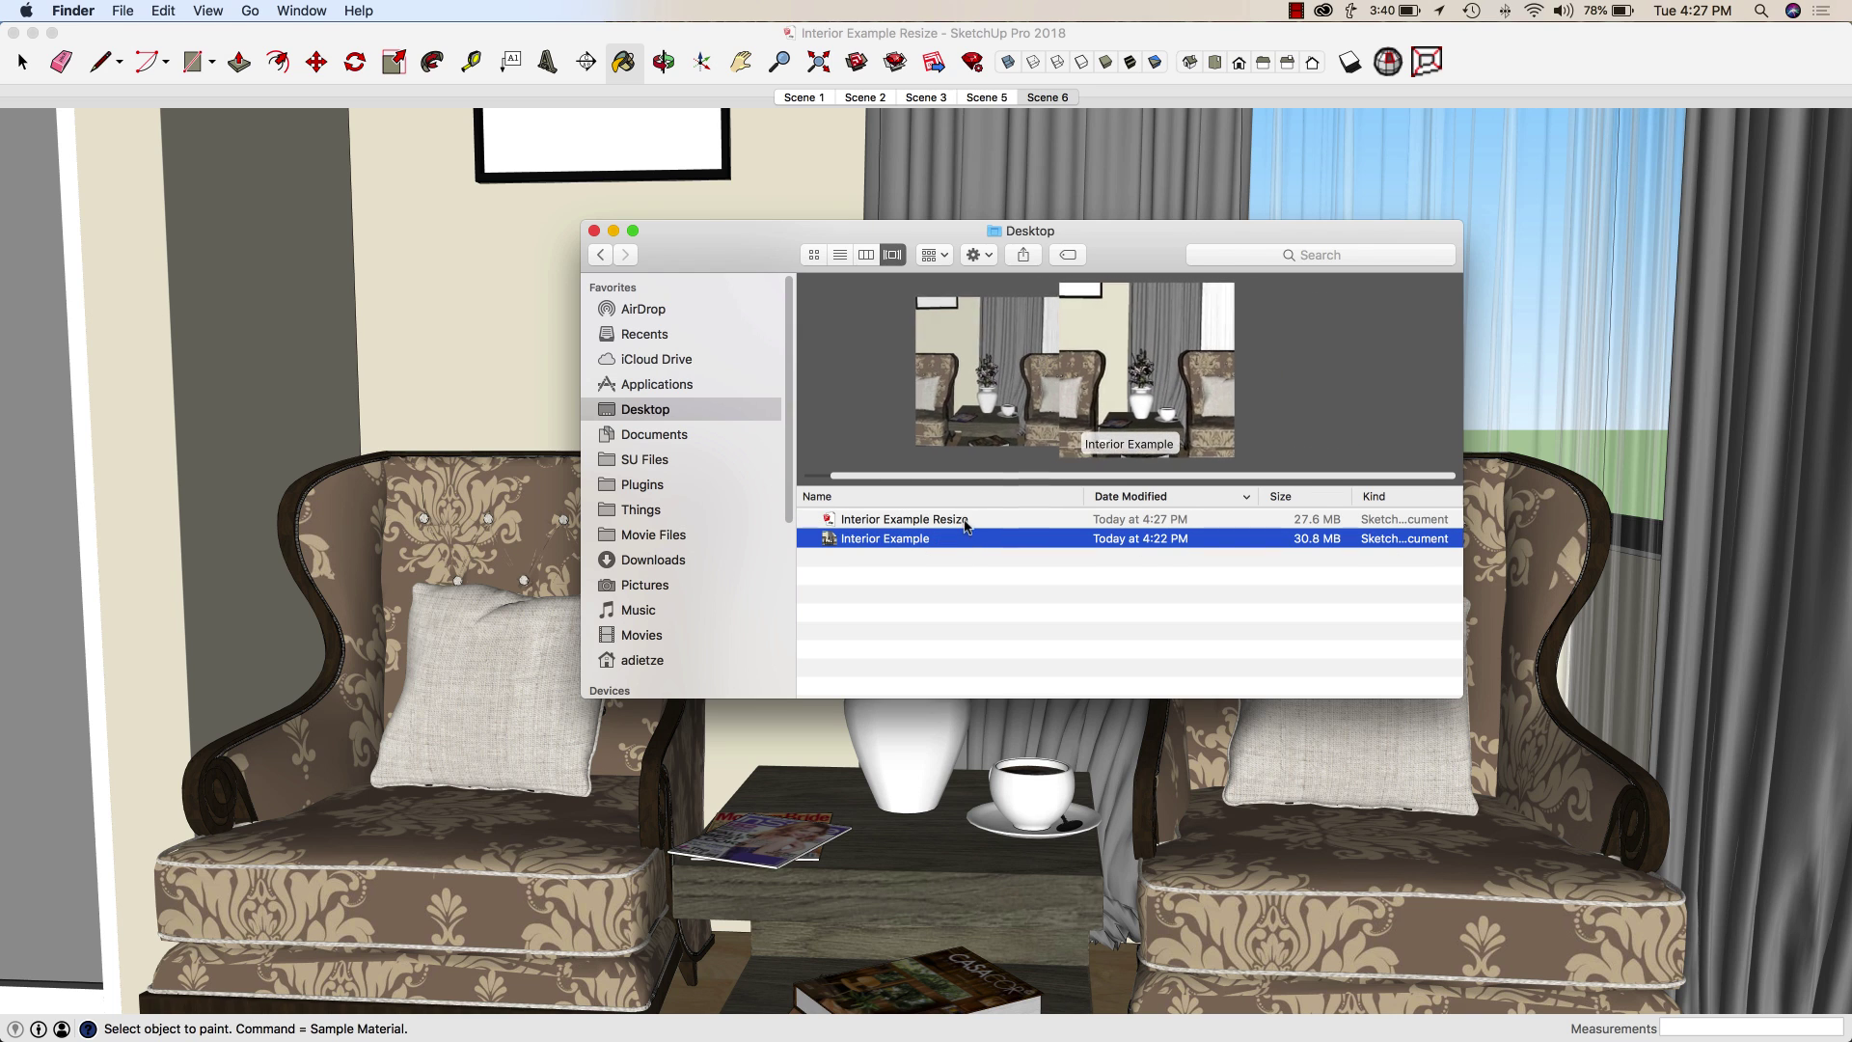
{"action": "left_click", "coordinate": [593, 231]}
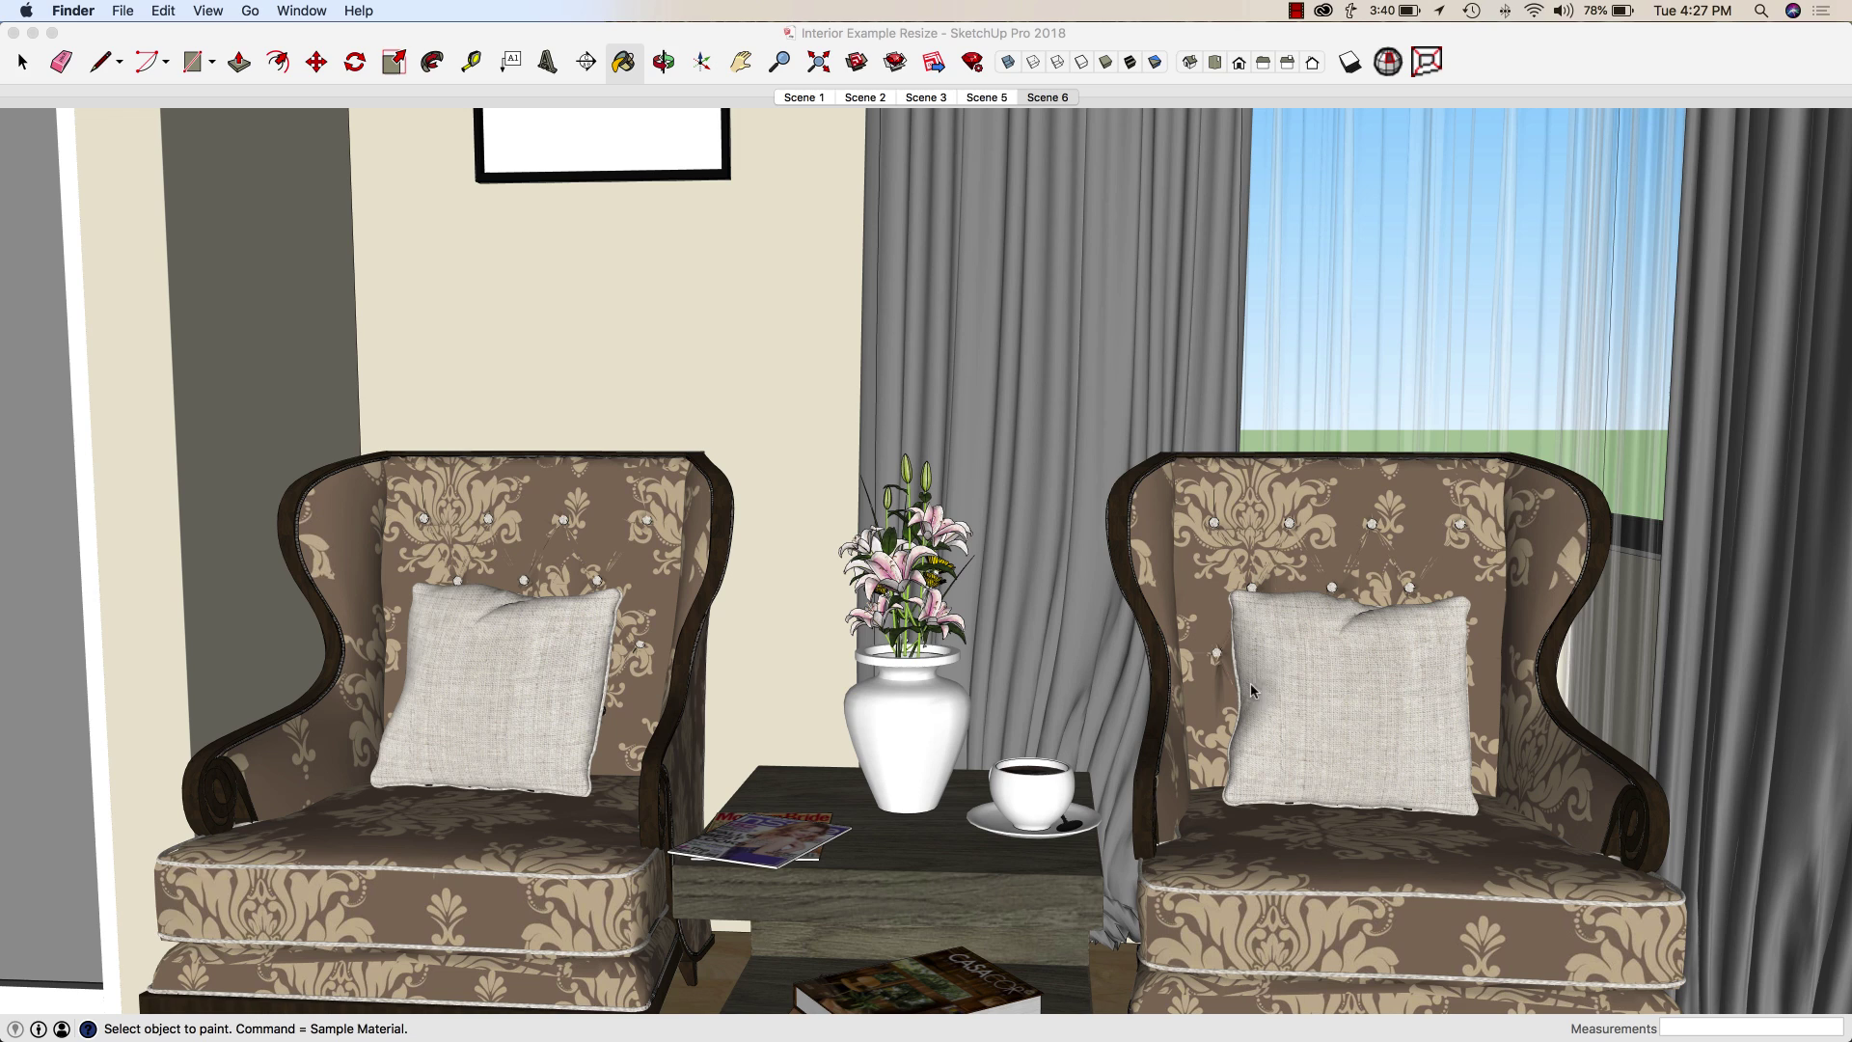
{"action": "middle_click", "coordinate": [1210, 687]}
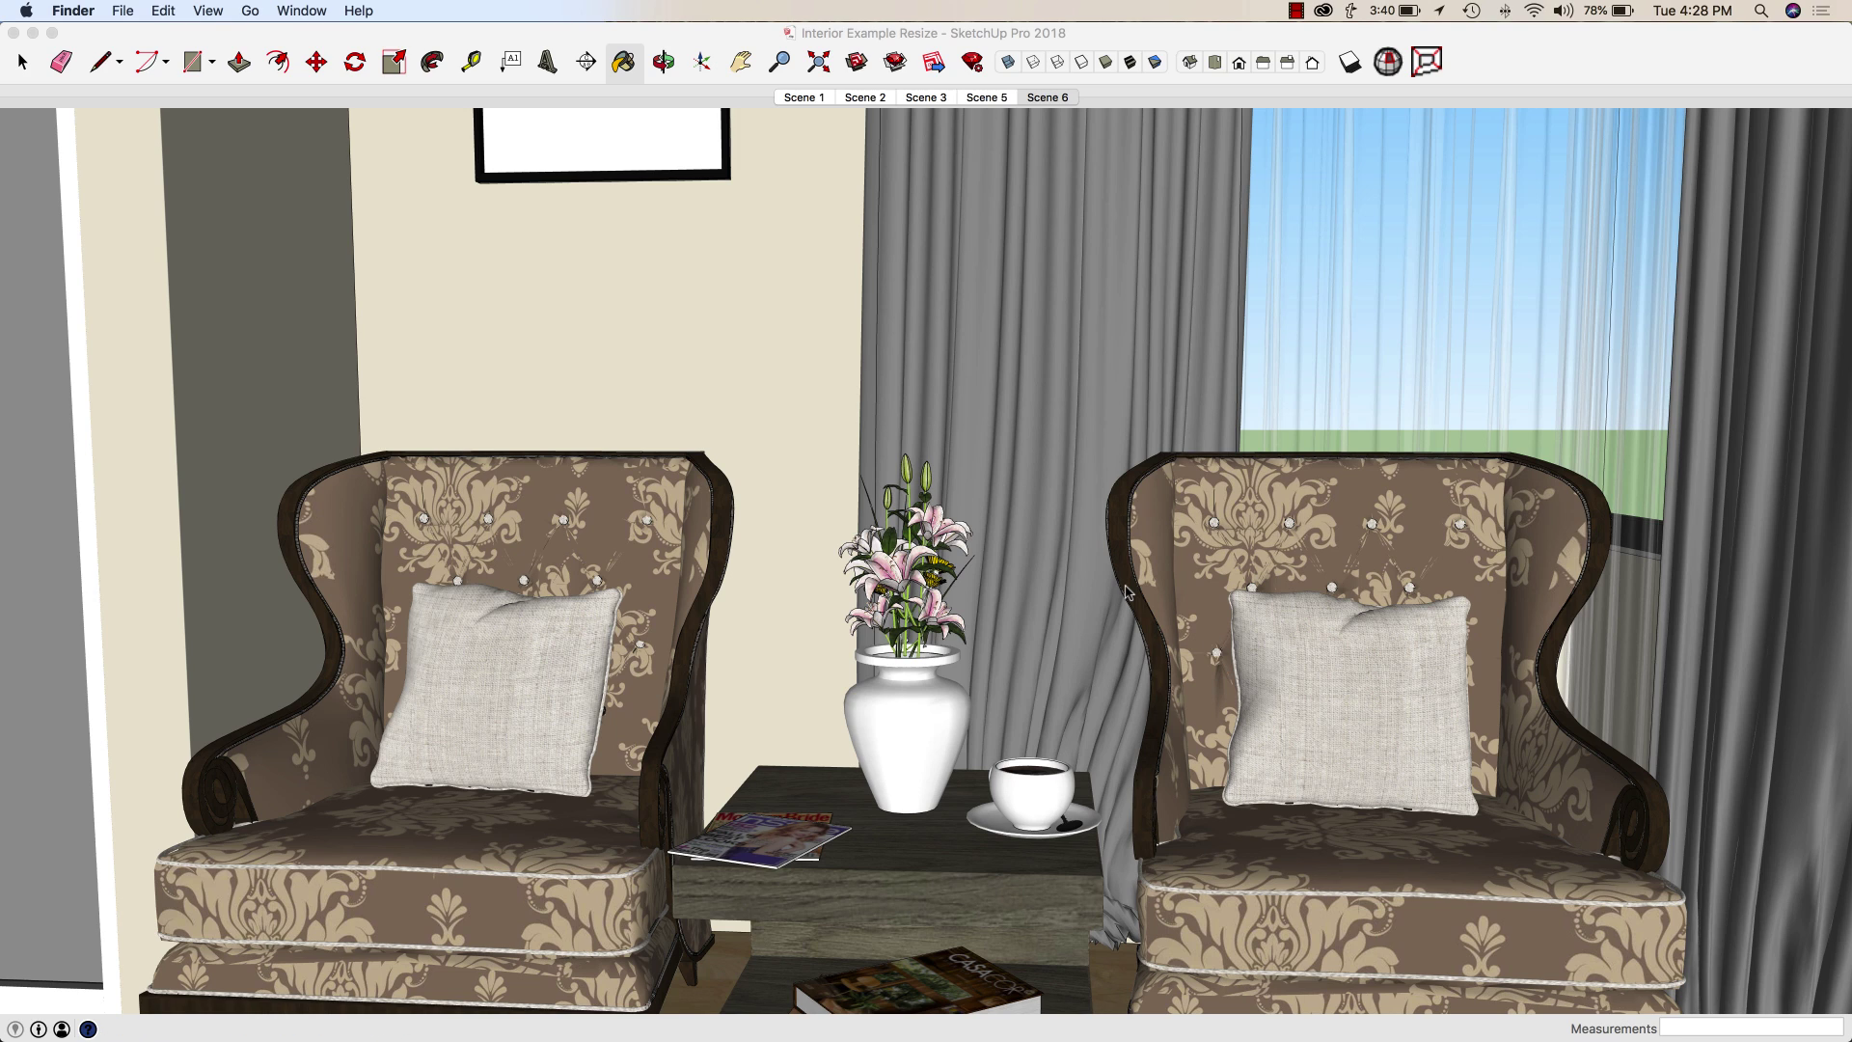